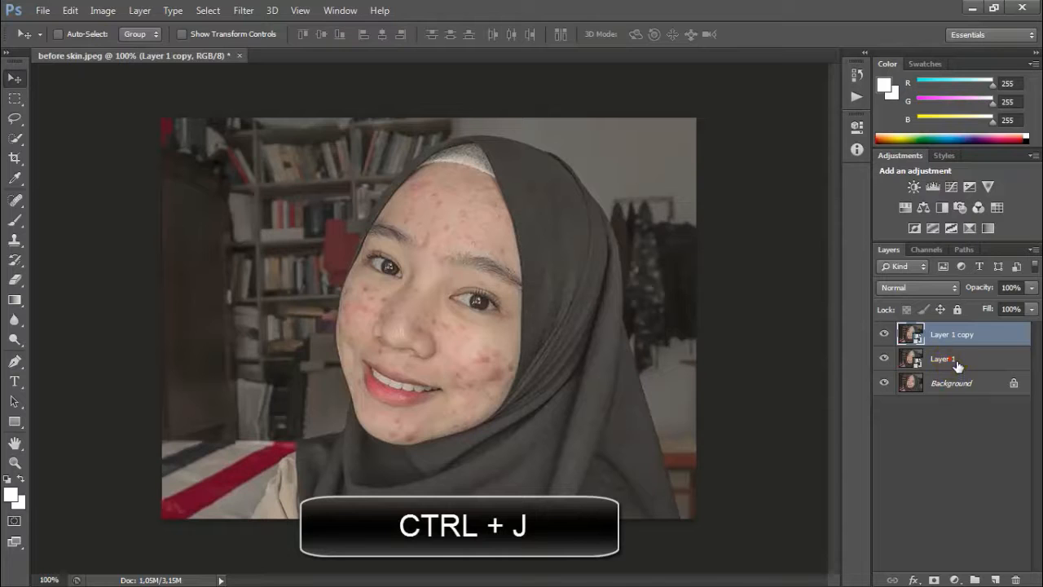
# Step: Rename Layer 1 to Color
pyautogui.click(958, 366)
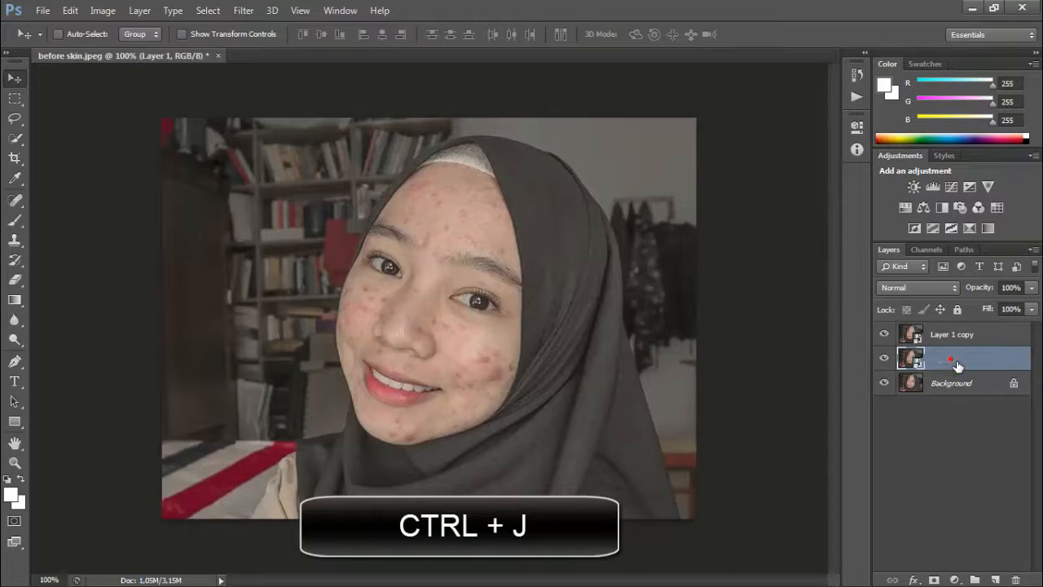
pyautogui.write('C')
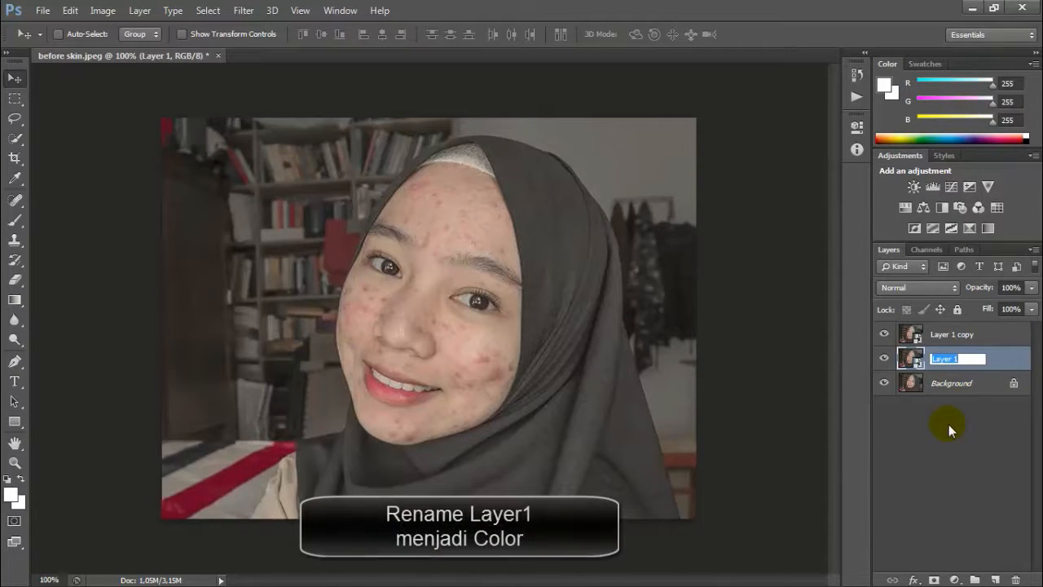
pyautogui.write('olor')
pyautogui.press('Return')
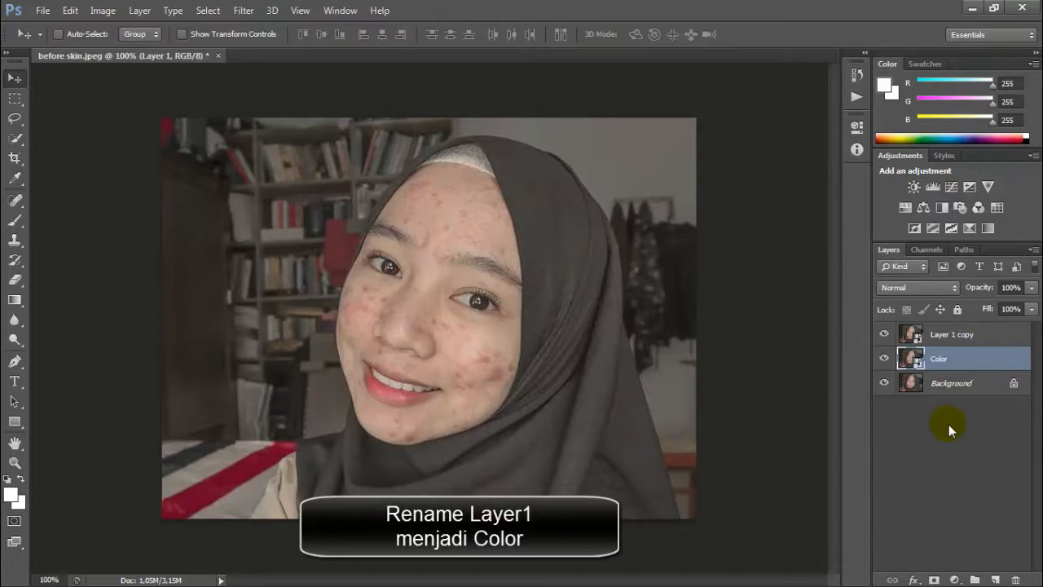
# Step: Rename the Layer 1 copy layer to Texture
pyautogui.click(966, 337)
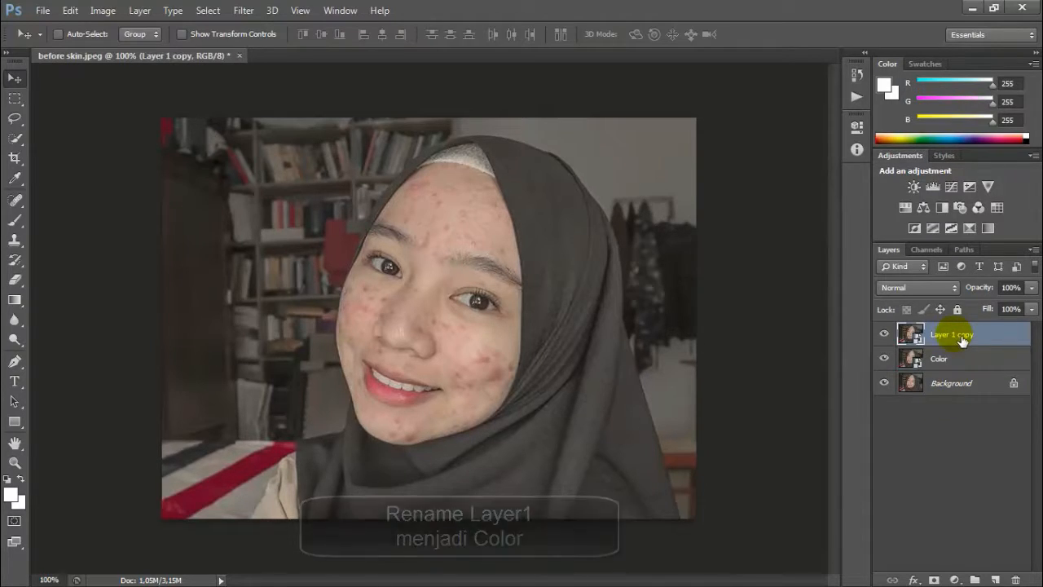
pyautogui.doubleClick(959, 335)
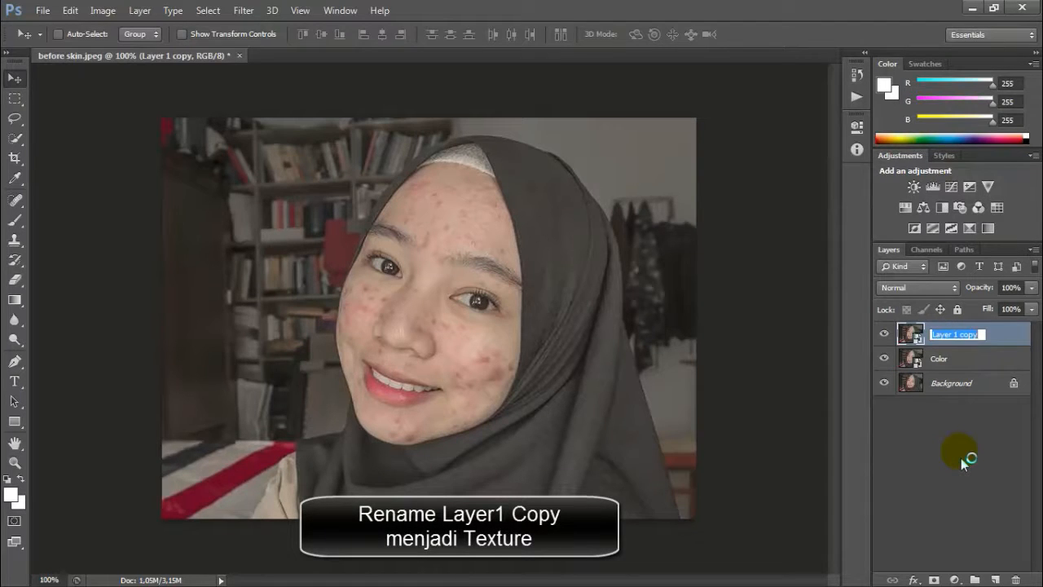
pyautogui.write('Texture')
pyautogui.press('Return')
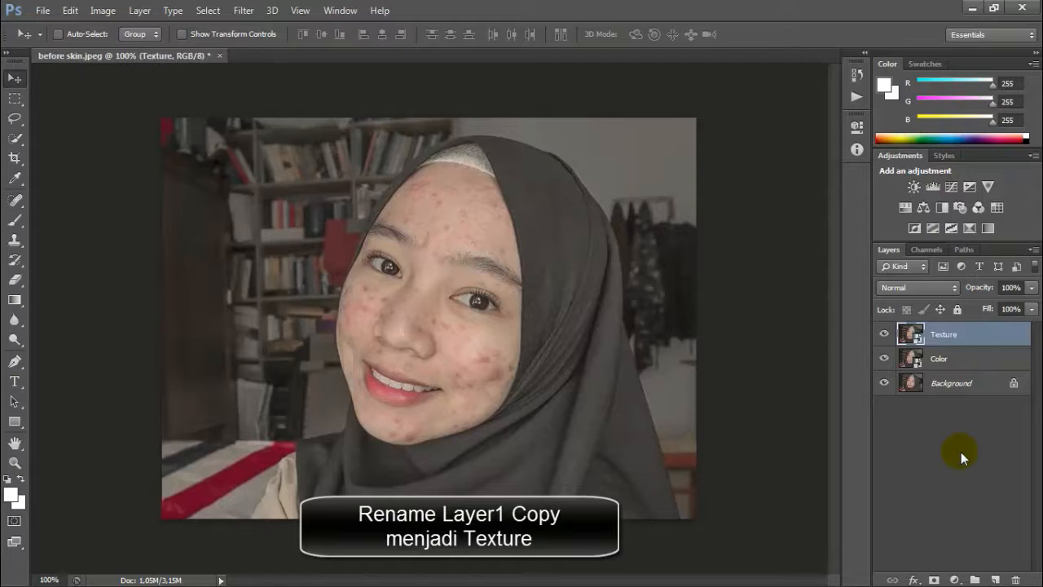
# Step: Apply a Gaussian Blur with a radius of 25 pixels to the Color layer
pyautogui.click(943, 367)
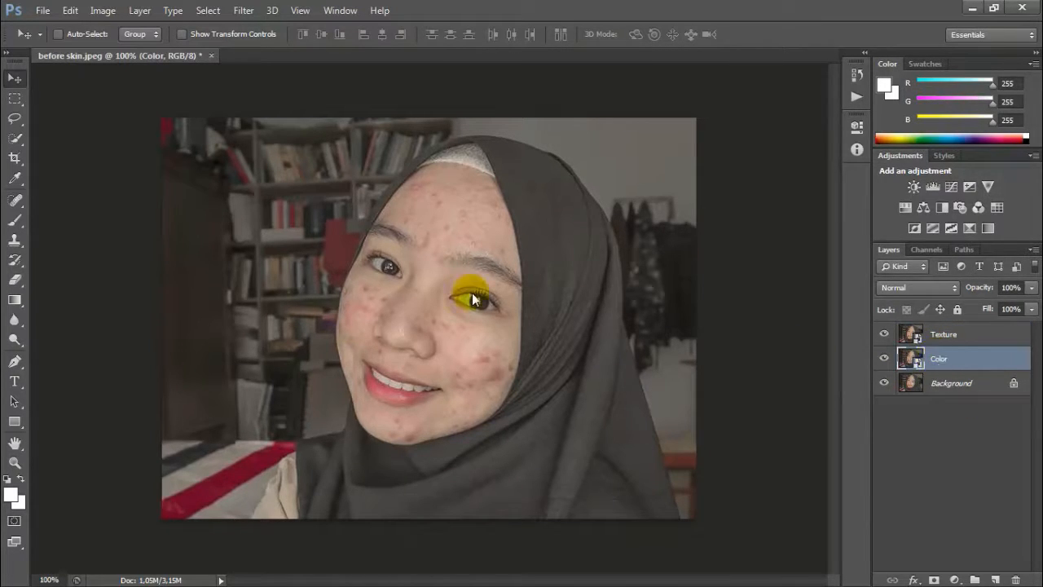
pyautogui.click(243, 19)
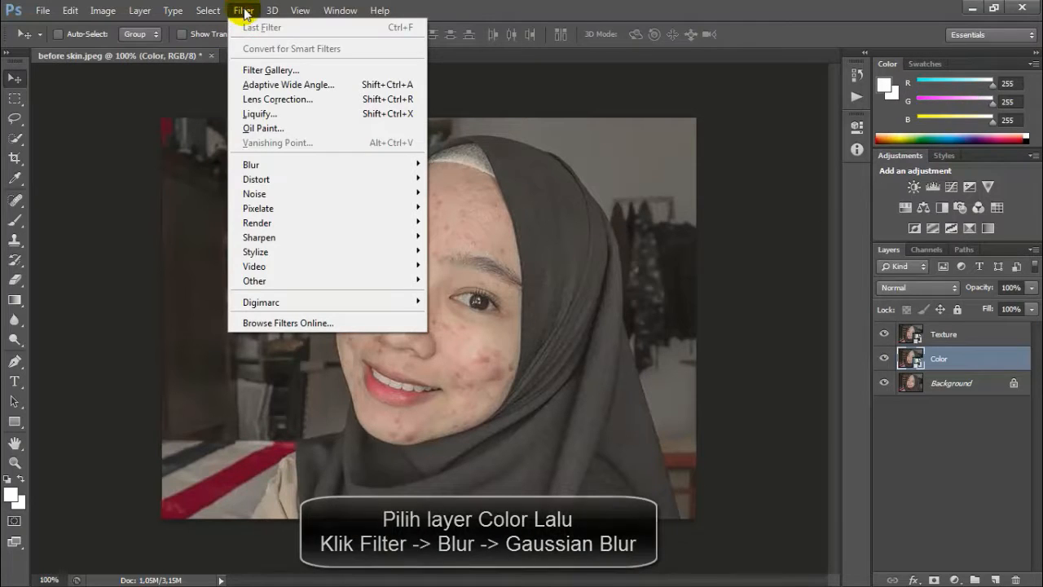
pyautogui.moveTo(292, 165)
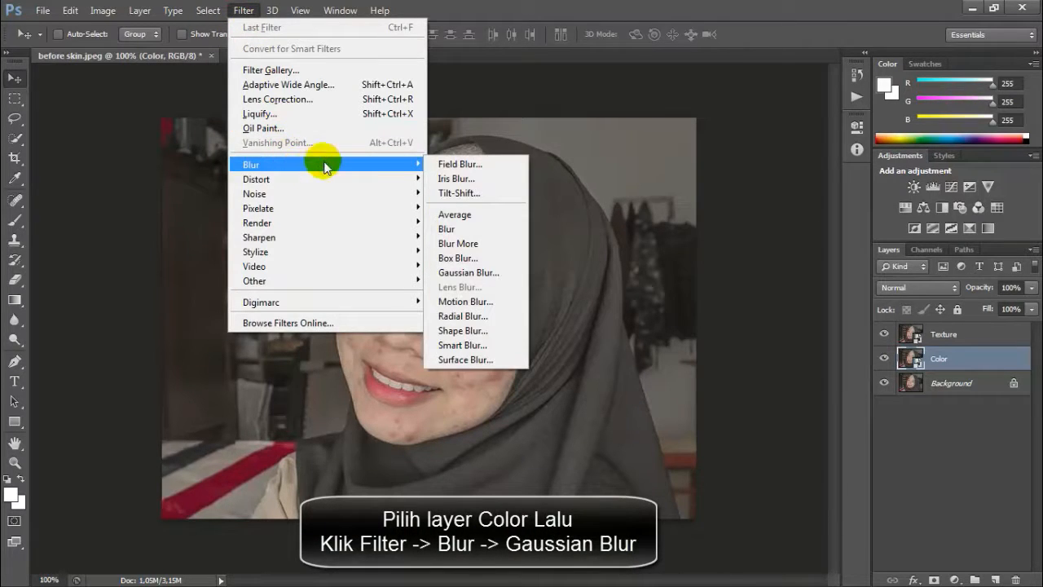
pyautogui.click(461, 273)
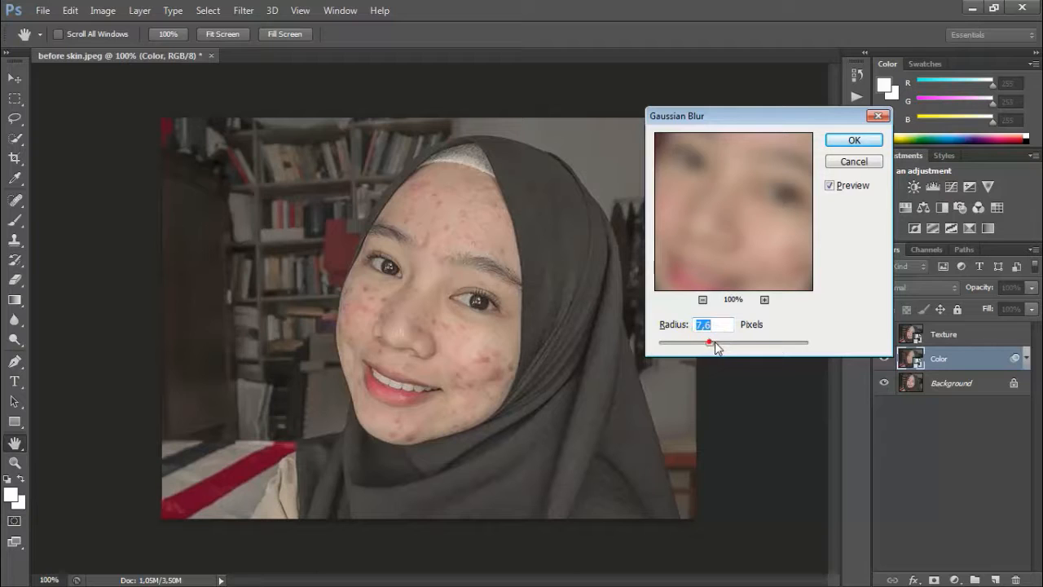
pyautogui.moveTo(714, 342)
pyautogui.mouseDown()
pyautogui.moveTo(728, 343)
pyautogui.moveTo(671, 343)
pyautogui.moveTo(728, 340)
pyautogui.mouseUp()
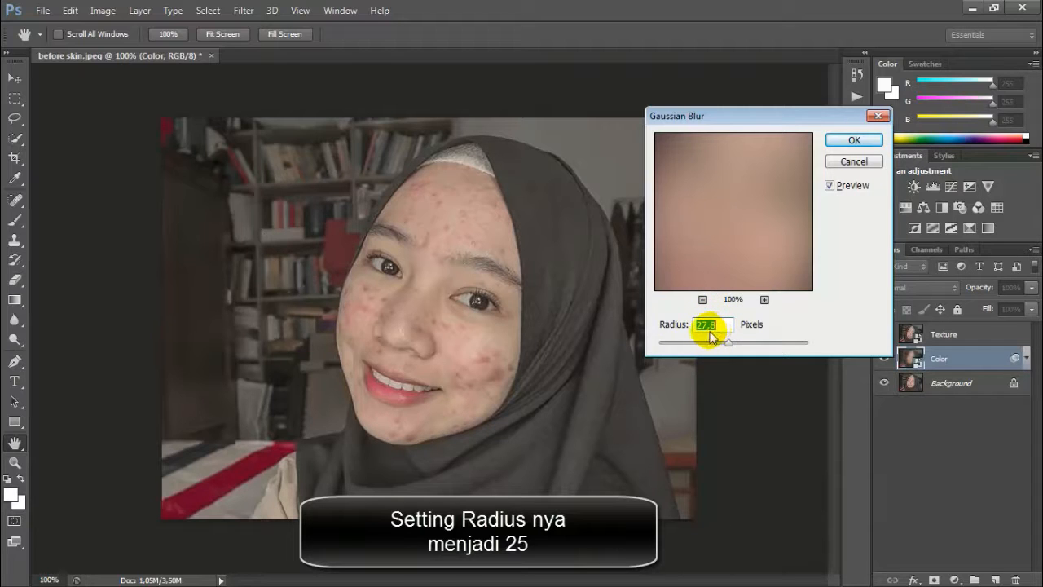
pyautogui.write('25')
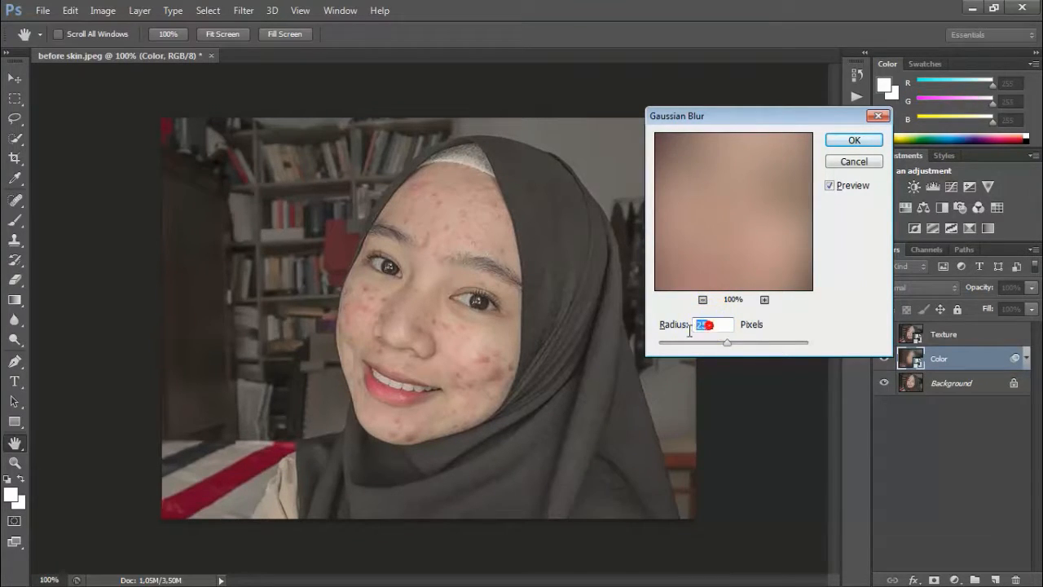
pyautogui.moveTo(713, 329); pyautogui.dragTo(686, 324)
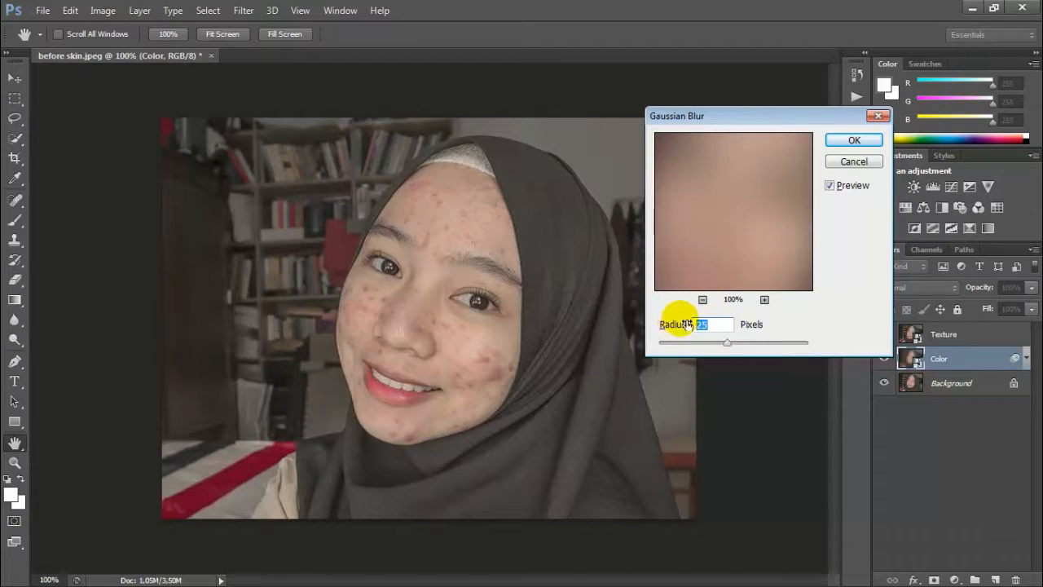
pyautogui.click(852, 141)
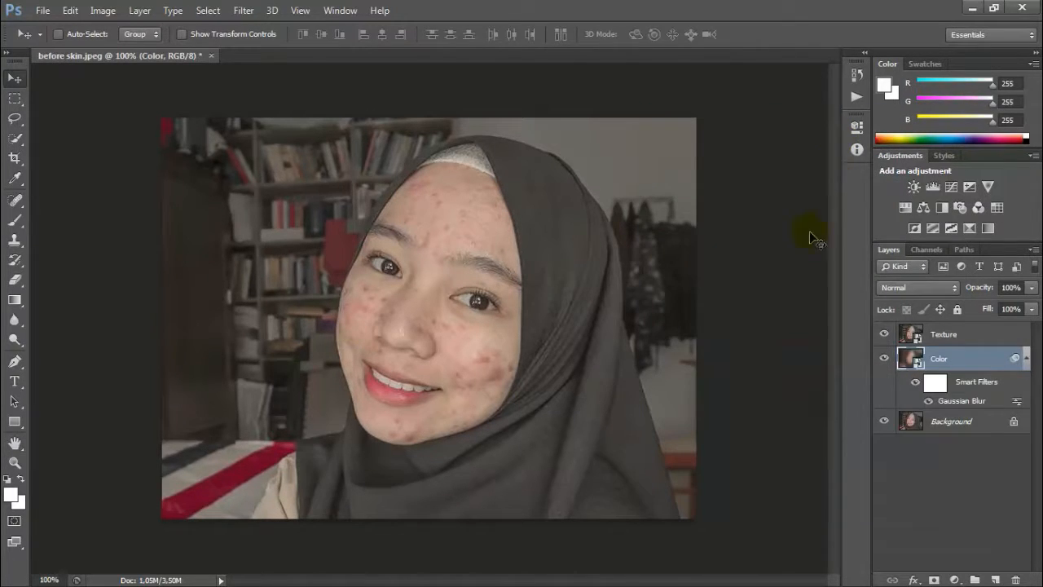
# Step: Apply a High Pass filter with a radius of 3,0 pixels to the Texture layer and set its blend mode to Vivid Light
pyautogui.click(944, 337)
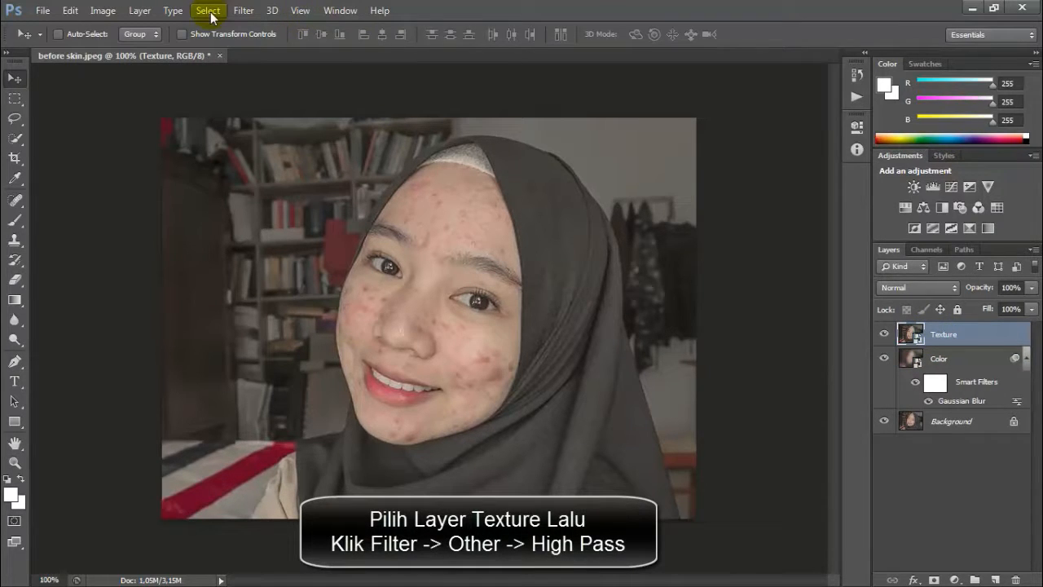
pyautogui.click(243, 12)
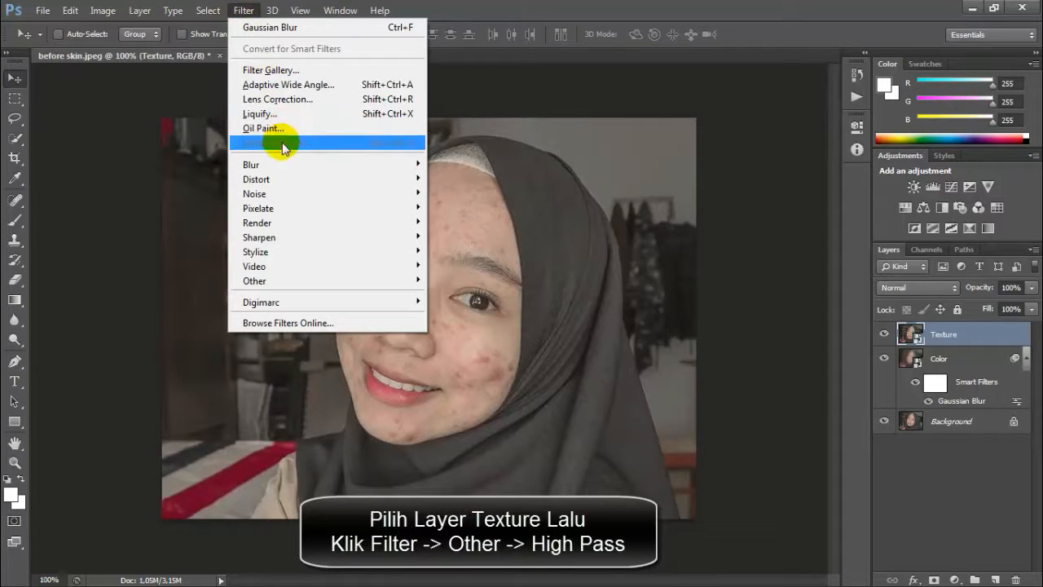
pyautogui.click(300, 278)
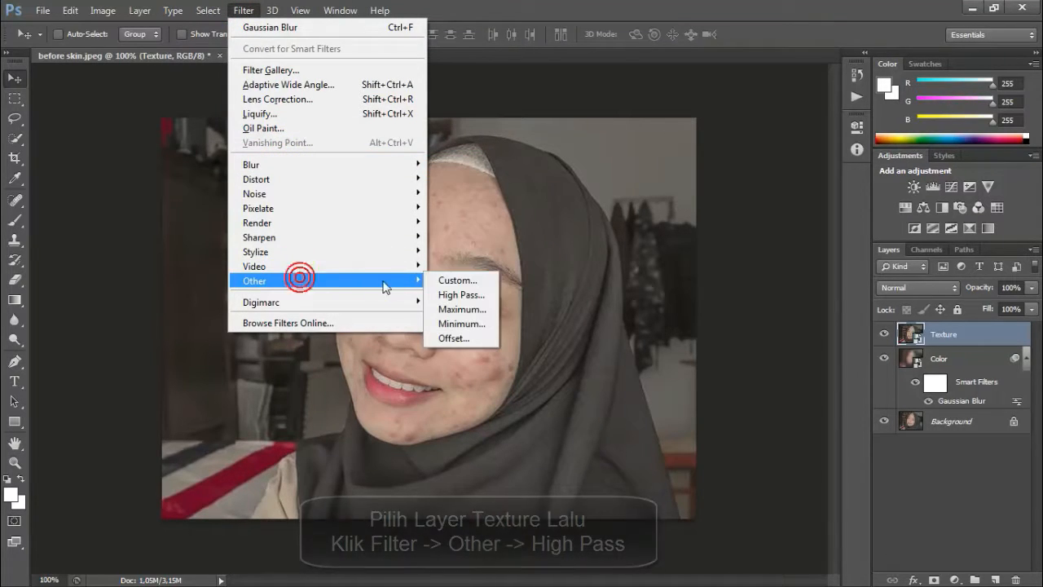
pyautogui.click(458, 295)
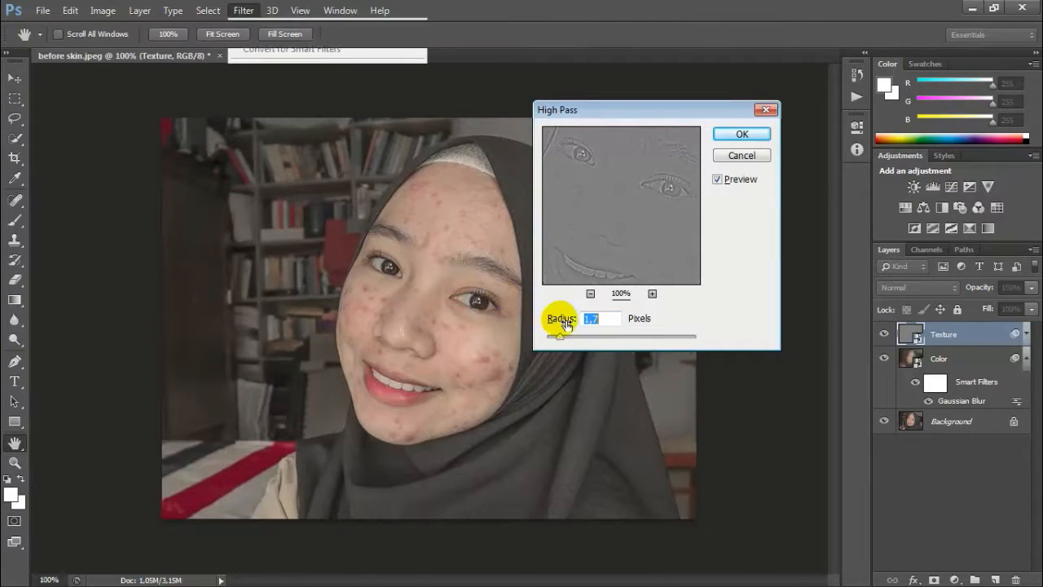
pyautogui.moveTo(559, 337)
pyautogui.mouseDown()
pyautogui.moveTo(596, 337)
pyautogui.moveTo(561, 339)
pyautogui.mouseUp()
pyautogui.doubleClick(591, 319)
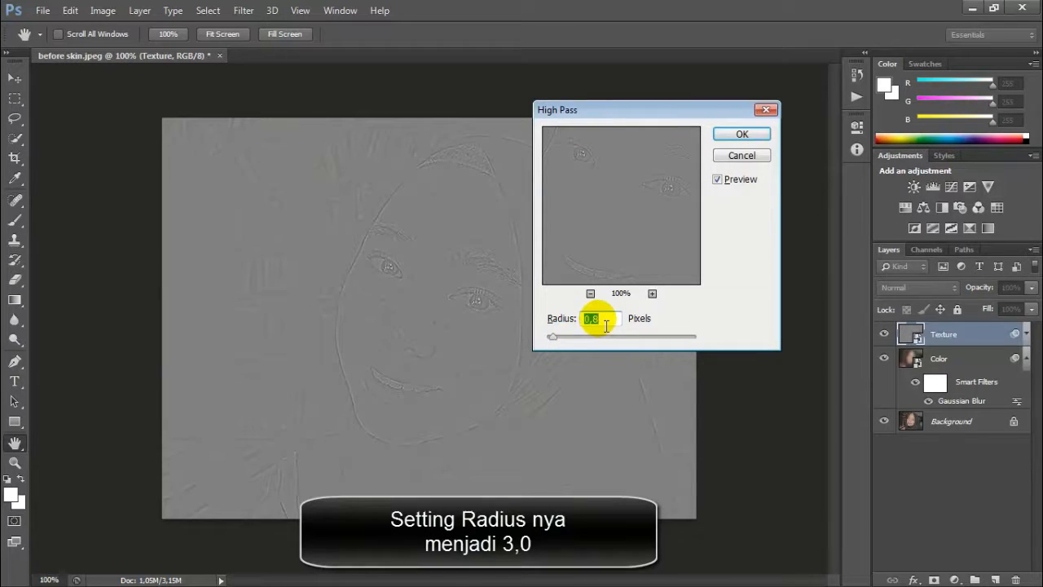
pyautogui.write('3,')
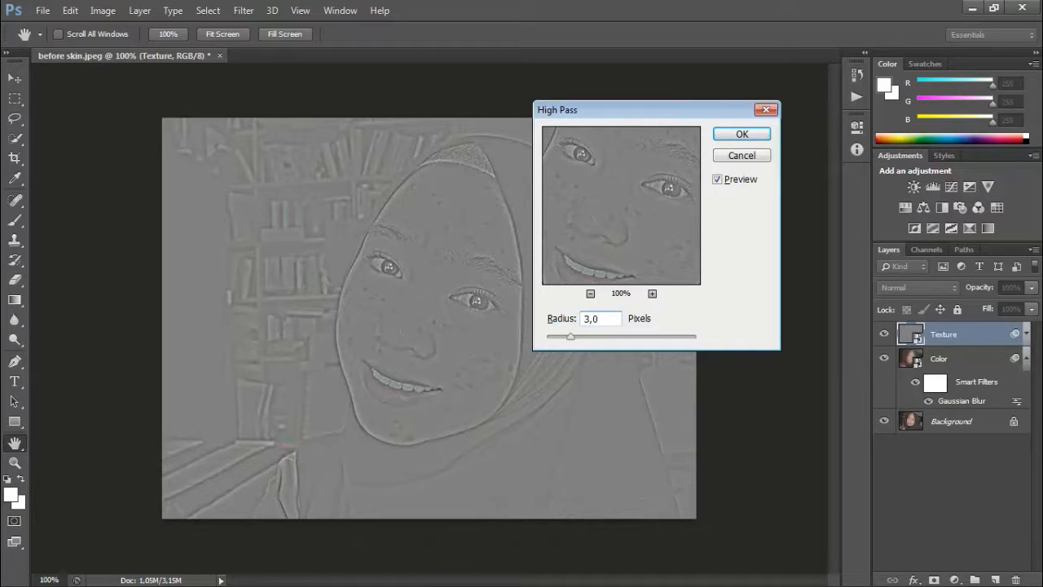
pyautogui.write('0')
pyautogui.click(739, 139)
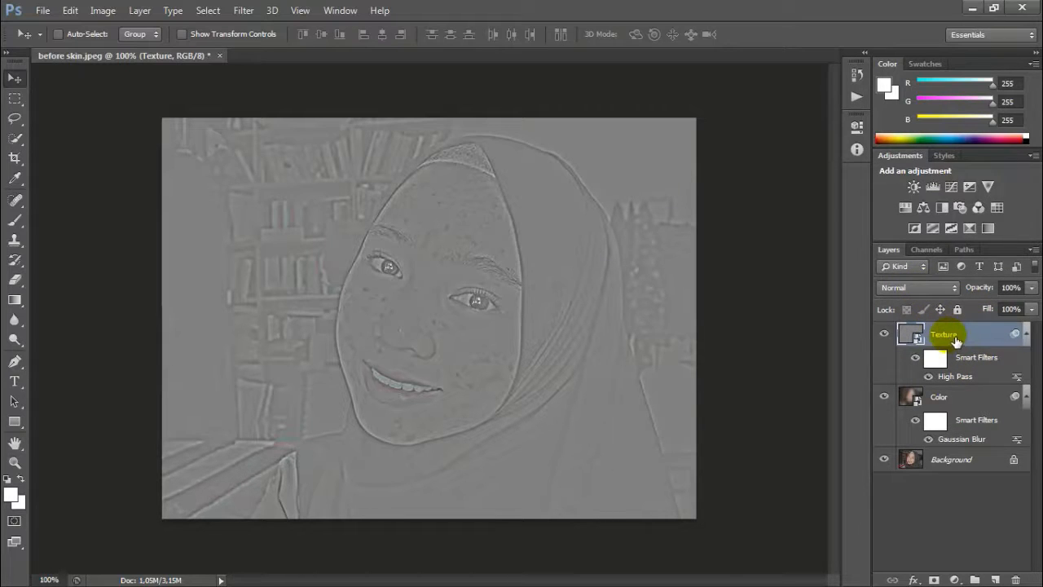
pyautogui.click(941, 287)
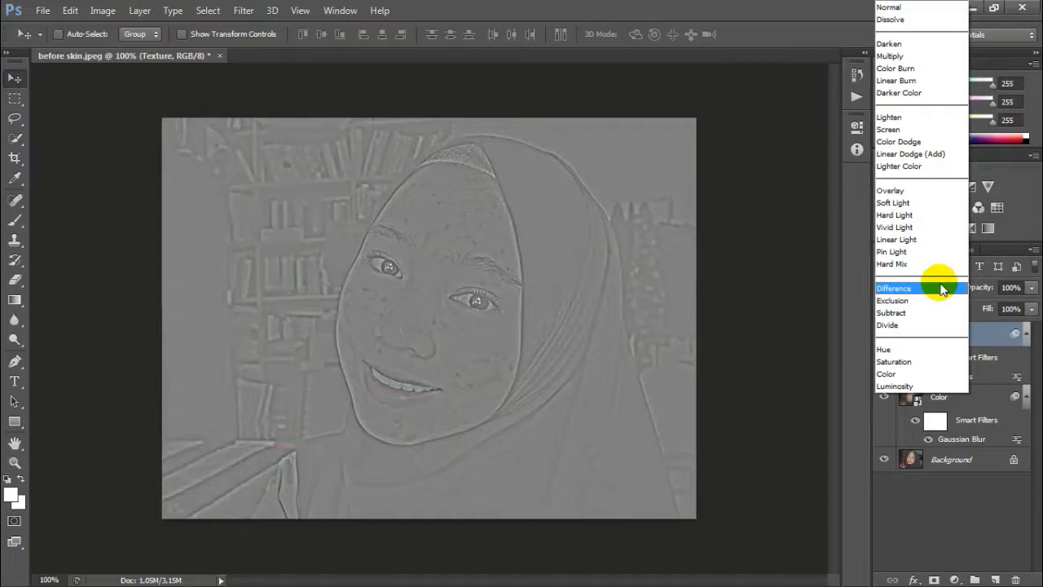
pyautogui.click(915, 228)
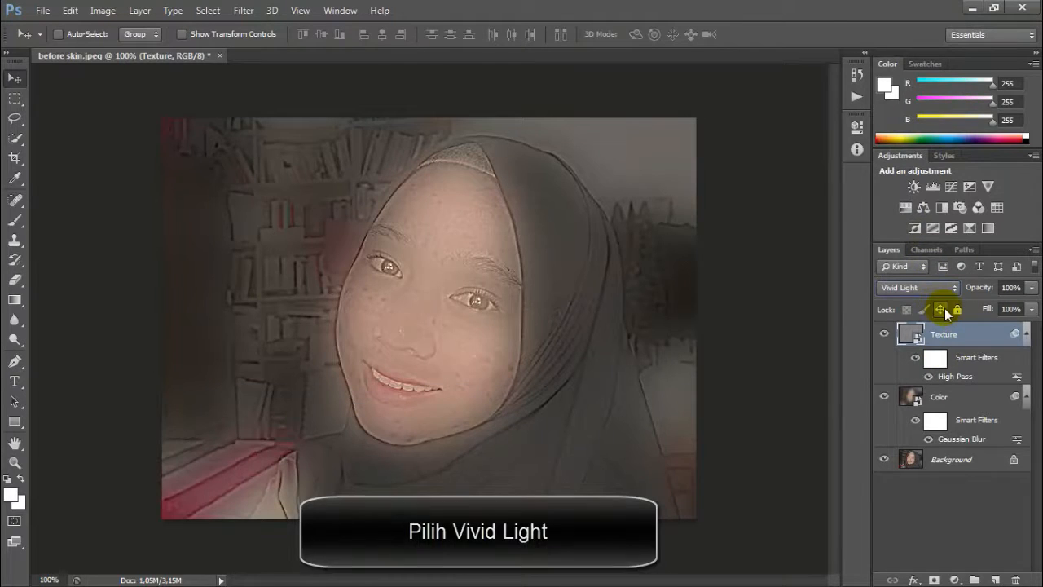
# Step: Group the Color and Texture layers and add a black layer mask to the group
pyautogui.keyDown('ctrl'); pyautogui.click(975, 403); pyautogui.keyUp('ctrl')
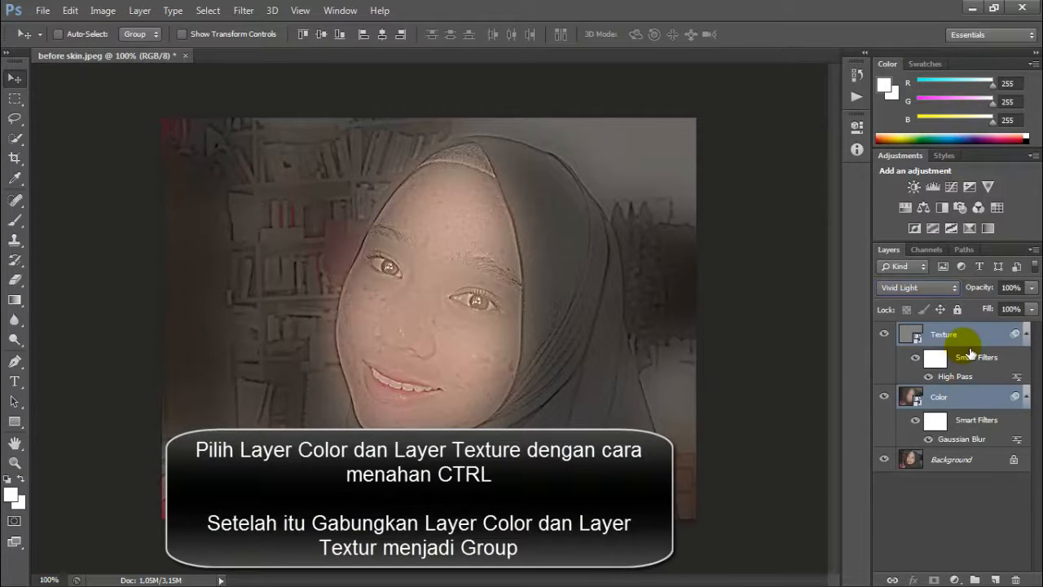
pyautogui.hotkey('ctrl', 'g')
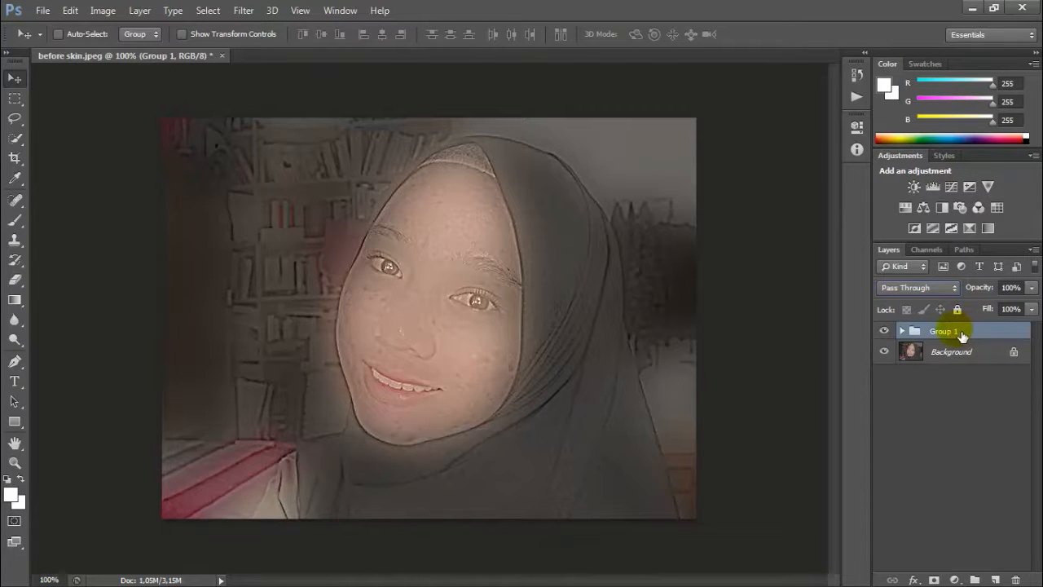
pyautogui.keyDown('alt'); pyautogui.click(946, 579); pyautogui.keyUp('alt')
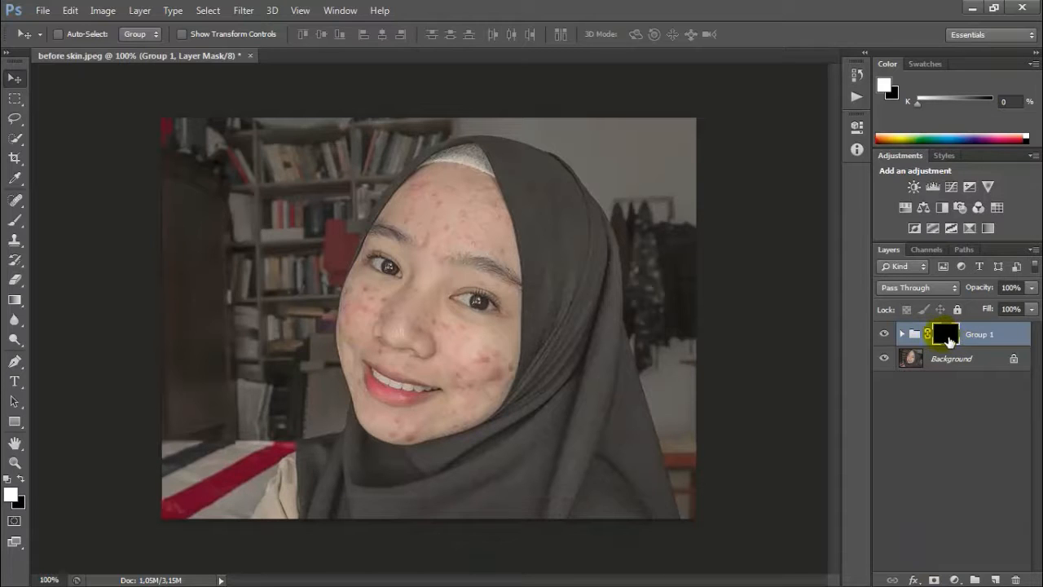
# Step: Set up the Brush tool for the mask with a soft round 50 px tip, 100% opacity and 50% flow
pyautogui.click(14, 220)
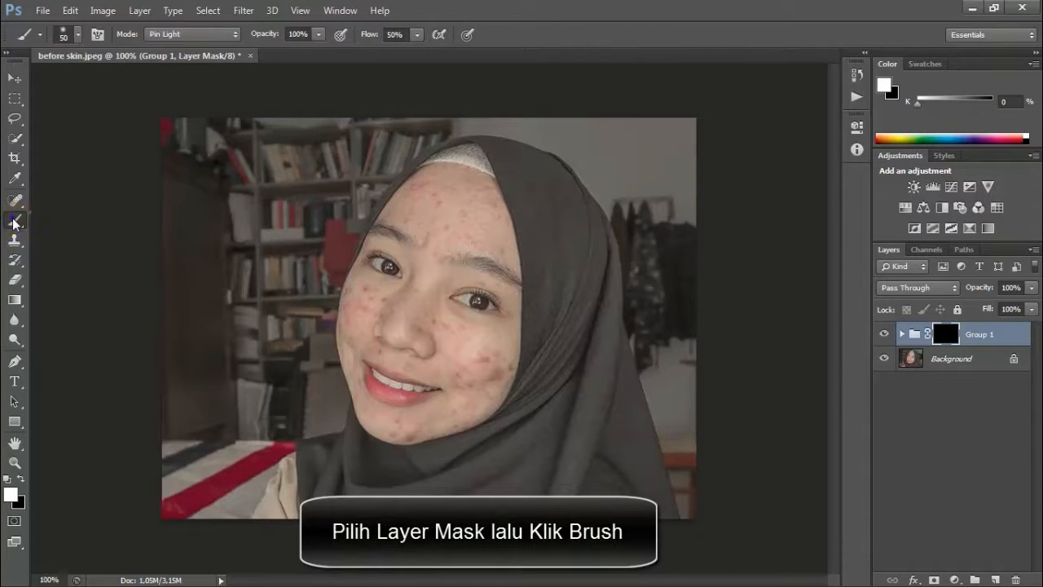
pyautogui.rightClick(14, 221)
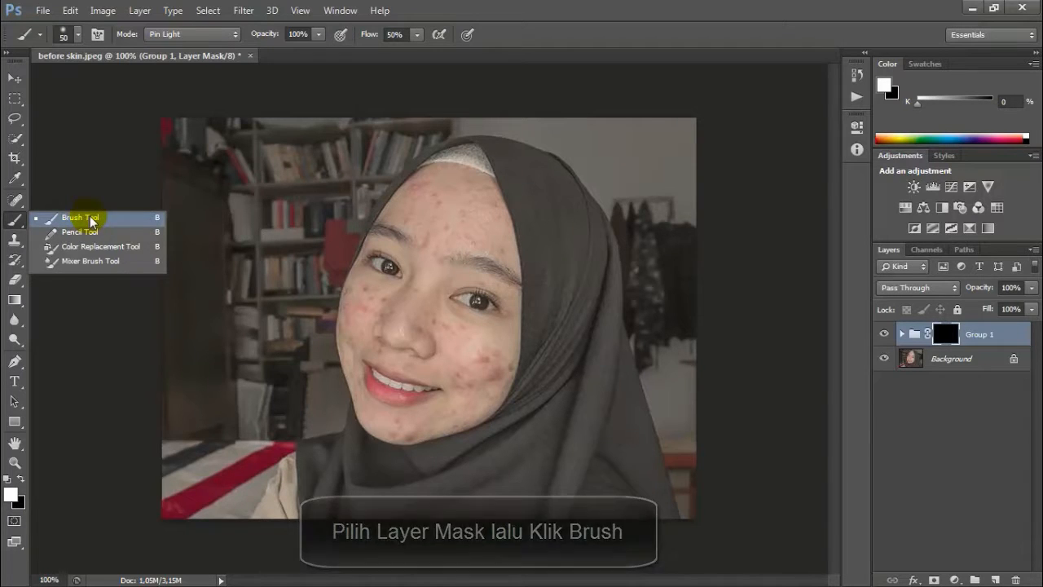
pyautogui.click(79, 218)
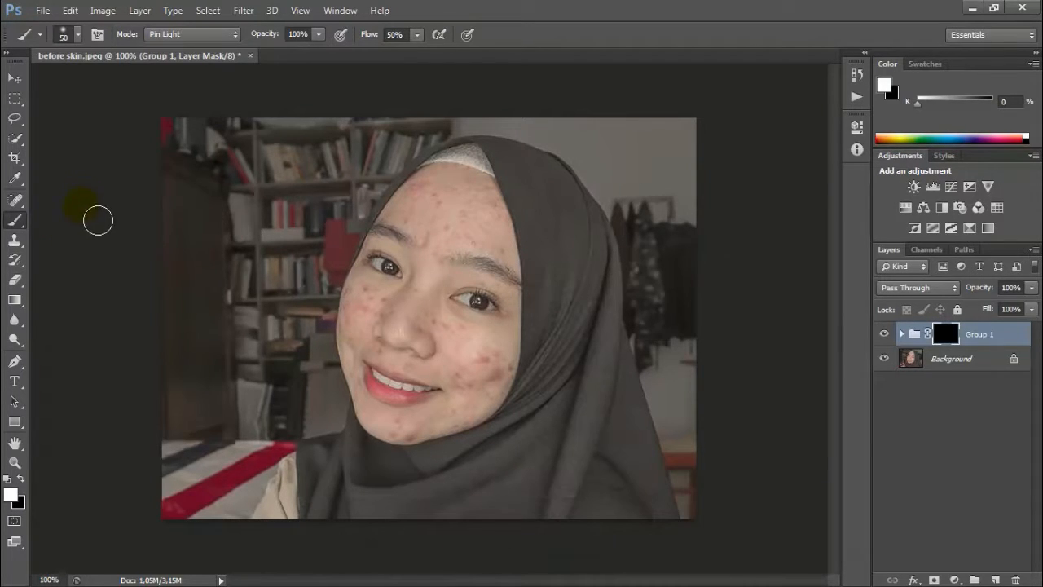
pyautogui.click(78, 35)
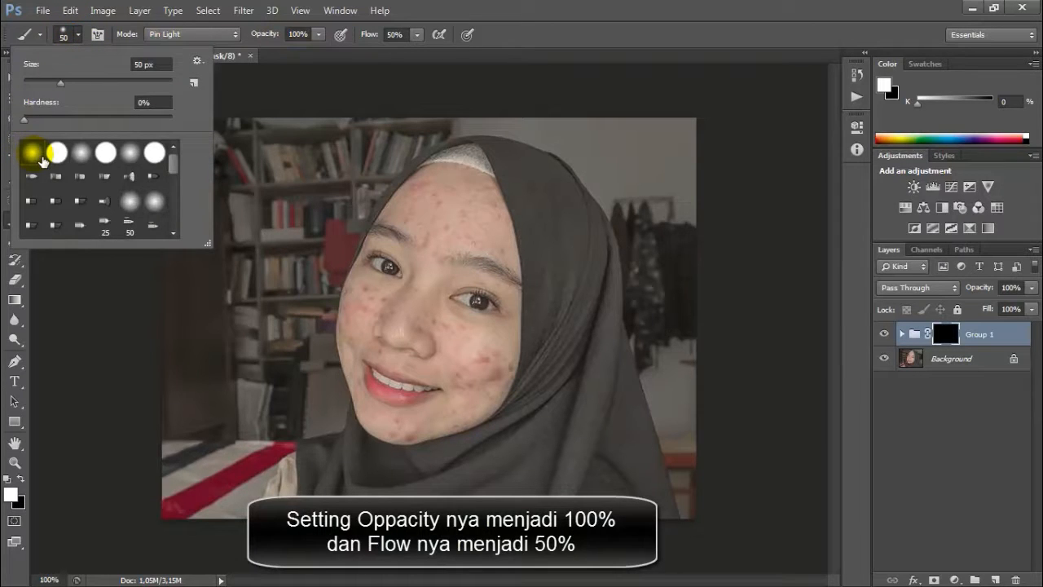
pyautogui.click(316, 37)
pyautogui.click(295, 36)
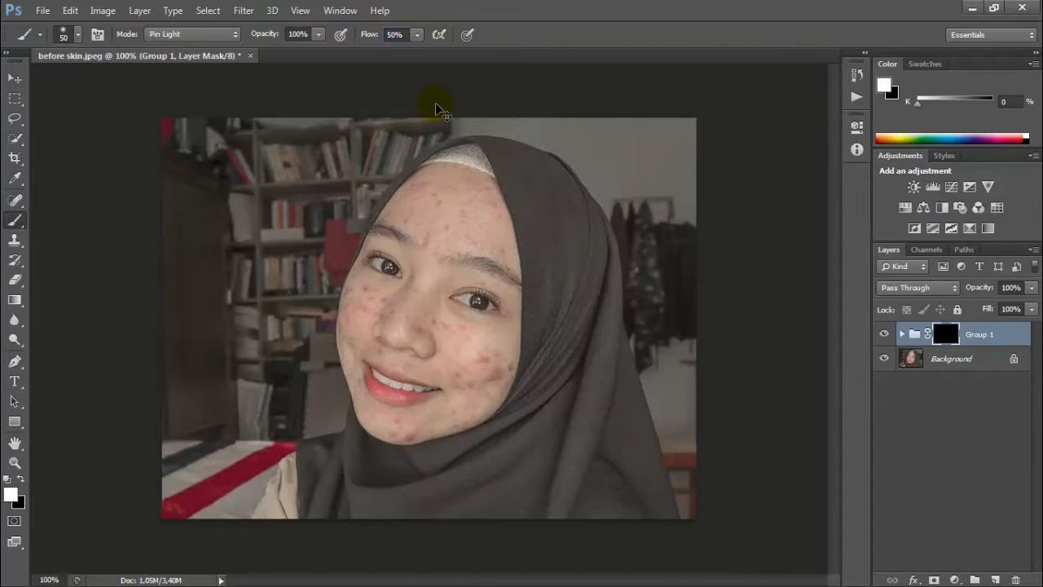
# Step: Paint white on the group's mask over the forehead blemishes with the 50 px soft brush
pyautogui.hotkey('ctrl', '+')
pyautogui.hotkey('ctrl', '+')
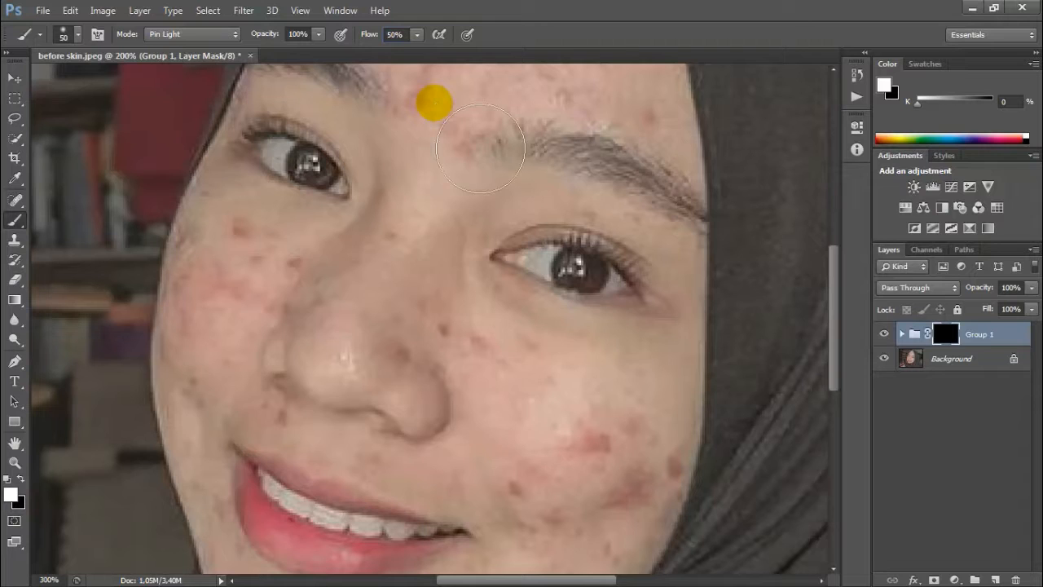
pyautogui.scroll(1, 568, 399)
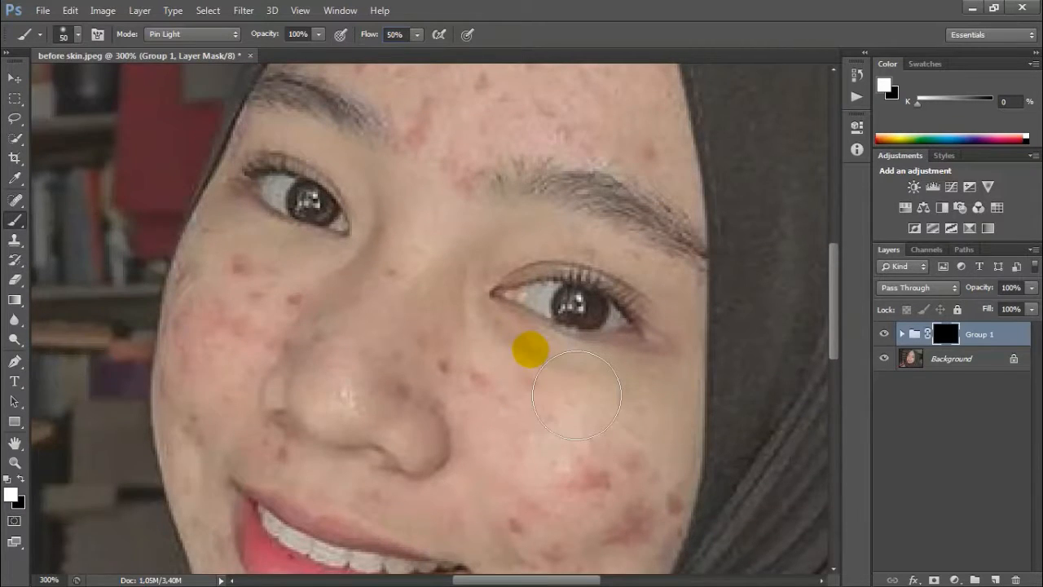
pyautogui.scroll(2, 575, 396)
pyautogui.scroll(4, 577, 397)
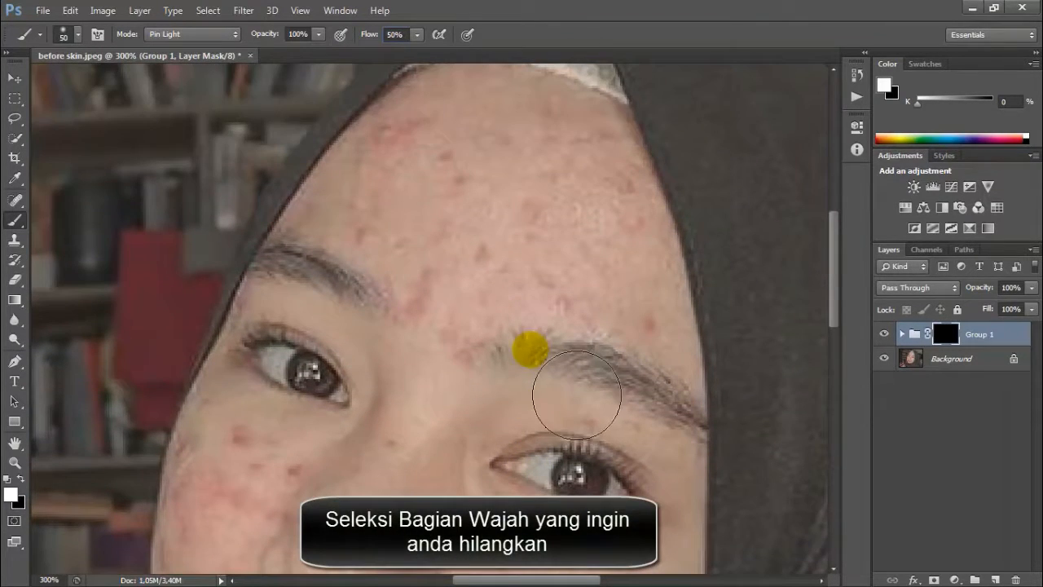
pyautogui.scroll(1, 570, 264)
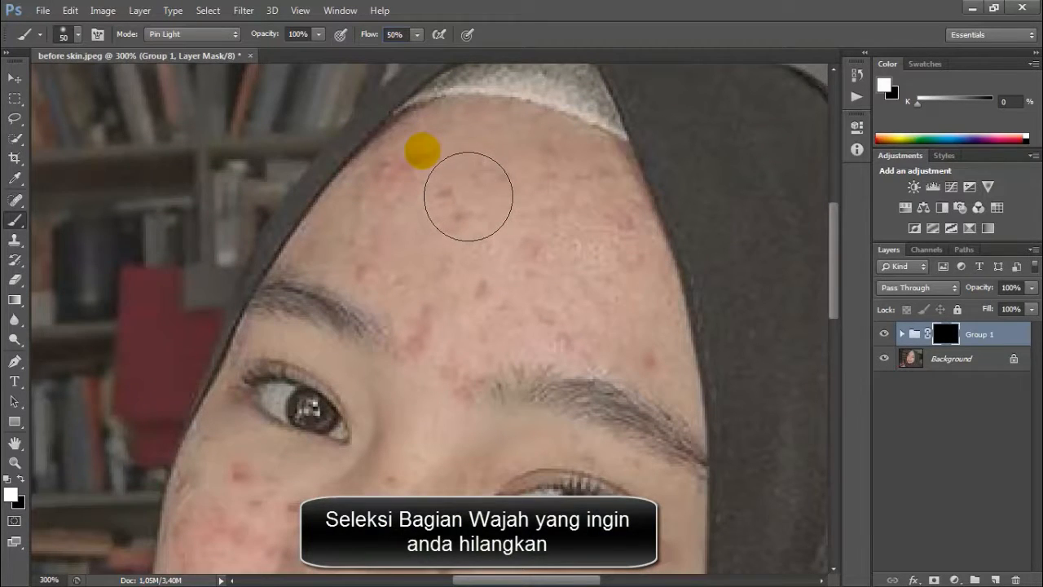
pyautogui.click(470, 196)
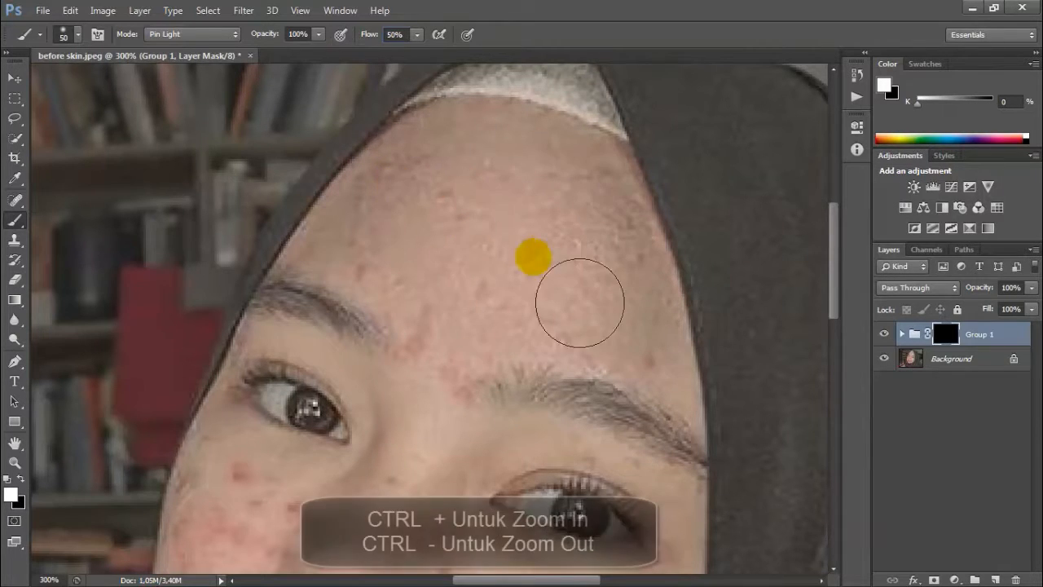
# Step: Reduce the brush to 15 px and paint the mask around the eye nearest the hijab's fold and over the upper cheek below it
pyautogui.press('[')
pyautogui.press('[')
pyautogui.press('[')
pyautogui.press('[')
pyautogui.press('[')
pyautogui.press('[')
pyautogui.press('[')
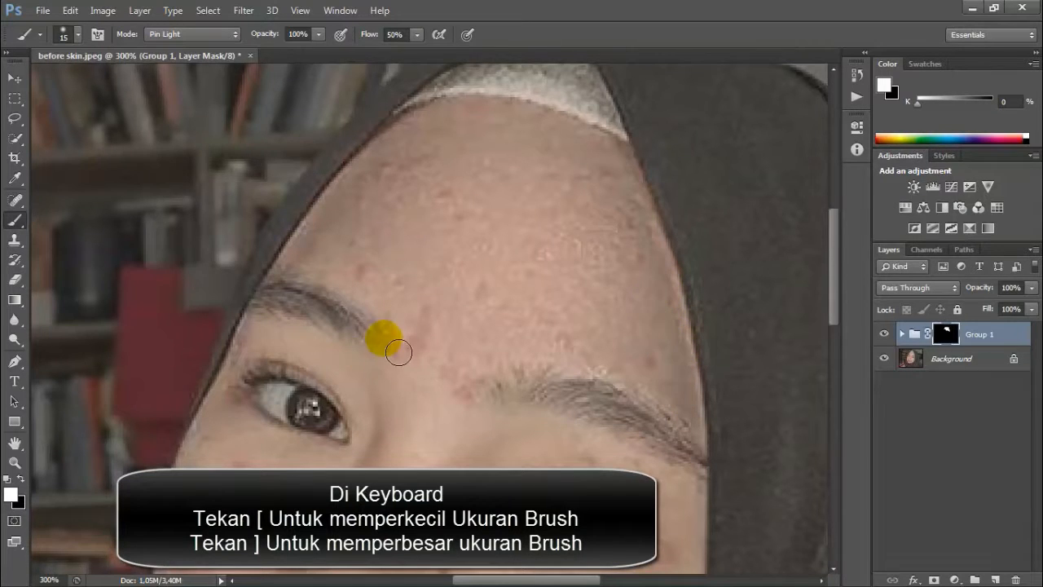
pyautogui.scroll(-5, 398, 346)
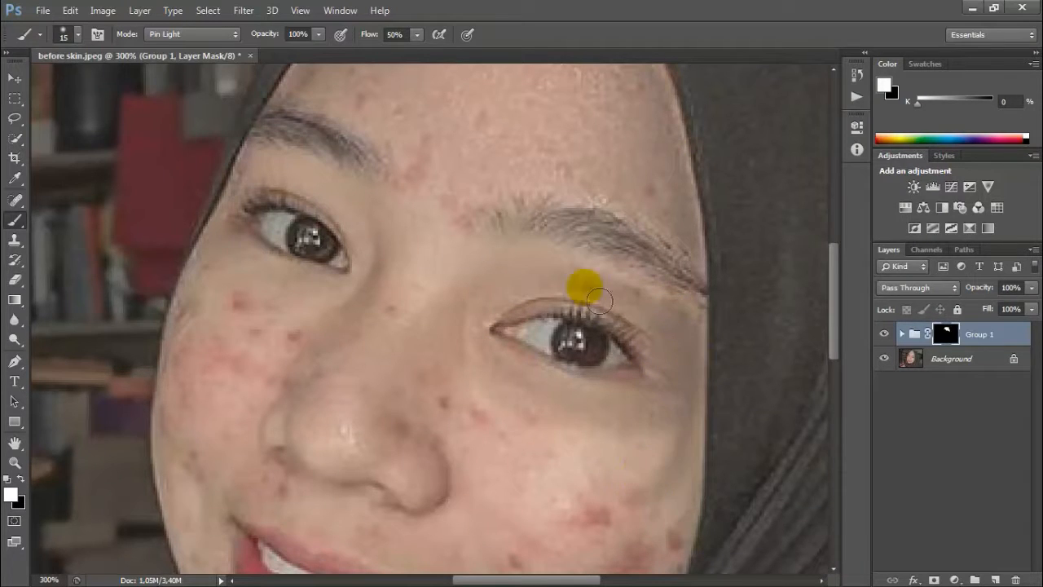
pyautogui.moveTo(599, 300)
pyautogui.mouseDown()
pyautogui.moveTo(630, 298)
pyautogui.moveTo(704, 336)
pyautogui.moveTo(707, 419)
pyautogui.mouseUp()
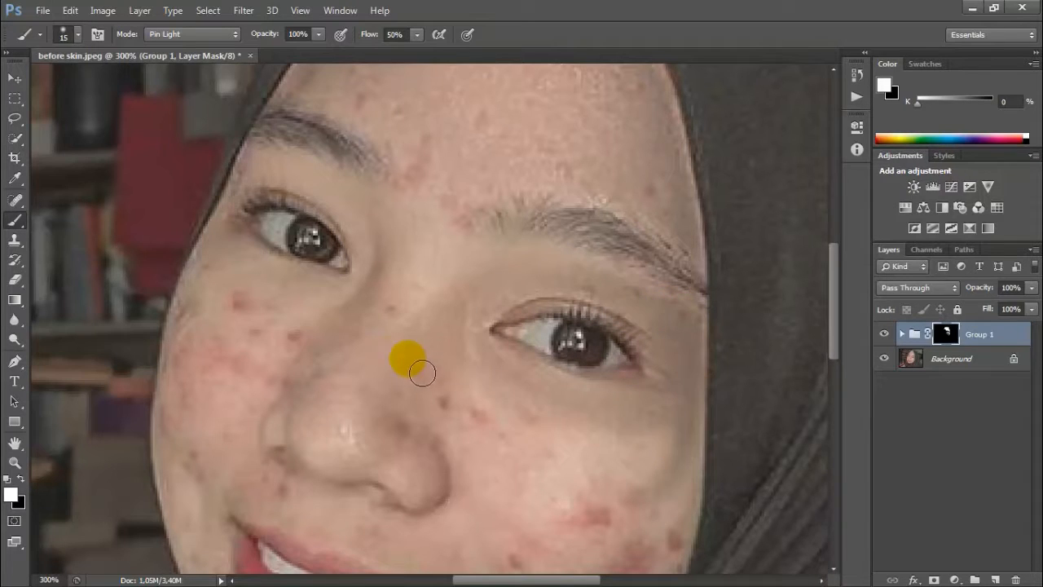
pyautogui.moveTo(483, 360)
pyautogui.mouseDown()
pyautogui.moveTo(499, 422)
pyautogui.moveTo(686, 457)
pyautogui.moveTo(630, 528)
pyautogui.moveTo(632, 502)
pyautogui.moveTo(669, 463)
pyautogui.moveTo(555, 514)
pyautogui.moveTo(632, 477)
pyautogui.moveTo(485, 449)
pyautogui.moveTo(561, 455)
pyautogui.moveTo(546, 447)
pyautogui.moveTo(604, 485)
pyautogui.moveTo(632, 520)
pyautogui.moveTo(507, 478)
pyautogui.moveTo(594, 505)
pyautogui.mouseUp()
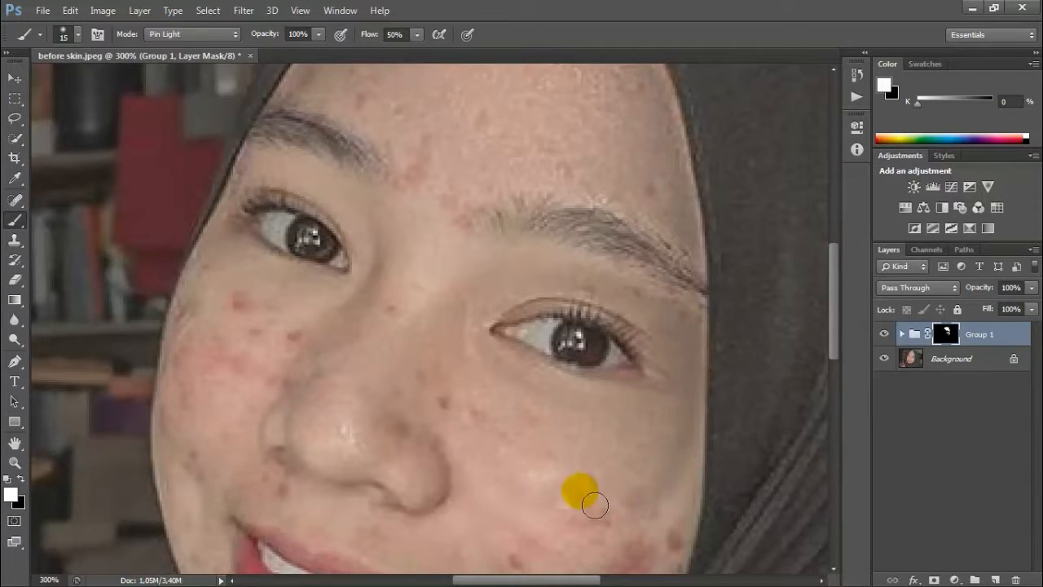
# Step: Paint the mask over the rest of that blemished cheek, reducing the brush to 8 px for the skin along the hijab edge
pyautogui.scroll(-3, 591, 486)
pyautogui.moveTo(453, 335)
pyautogui.mouseDown()
pyautogui.moveTo(500, 391)
pyautogui.moveTo(566, 383)
pyautogui.moveTo(429, 347)
pyautogui.moveTo(580, 476)
pyautogui.moveTo(647, 474)
pyautogui.moveTo(635, 517)
pyautogui.moveTo(678, 471)
pyautogui.moveTo(693, 483)
pyautogui.moveTo(700, 401)
pyautogui.moveTo(706, 454)
pyautogui.moveTo(662, 542)
pyautogui.moveTo(669, 515)
pyautogui.moveTo(647, 533)
pyautogui.moveTo(667, 445)
pyautogui.moveTo(569, 551)
pyautogui.moveTo(547, 481)
pyautogui.moveTo(529, 474)
pyautogui.moveTo(554, 533)
pyautogui.moveTo(627, 562)
pyautogui.moveTo(569, 470)
pyautogui.moveTo(573, 483)
pyautogui.moveTo(614, 461)
pyautogui.moveTo(645, 473)
pyautogui.moveTo(681, 424)
pyautogui.moveTo(704, 306)
pyautogui.moveTo(703, 232)
pyautogui.moveTo(684, 392)
pyautogui.moveTo(665, 257)
pyautogui.moveTo(708, 167)
pyautogui.mouseUp()
pyautogui.press('[')
pyautogui.press('[')
pyautogui.press('[')
pyautogui.moveTo(707, 240)
pyautogui.mouseDown()
pyautogui.moveTo(700, 372)
pyautogui.moveTo(702, 331)
pyautogui.mouseUp()
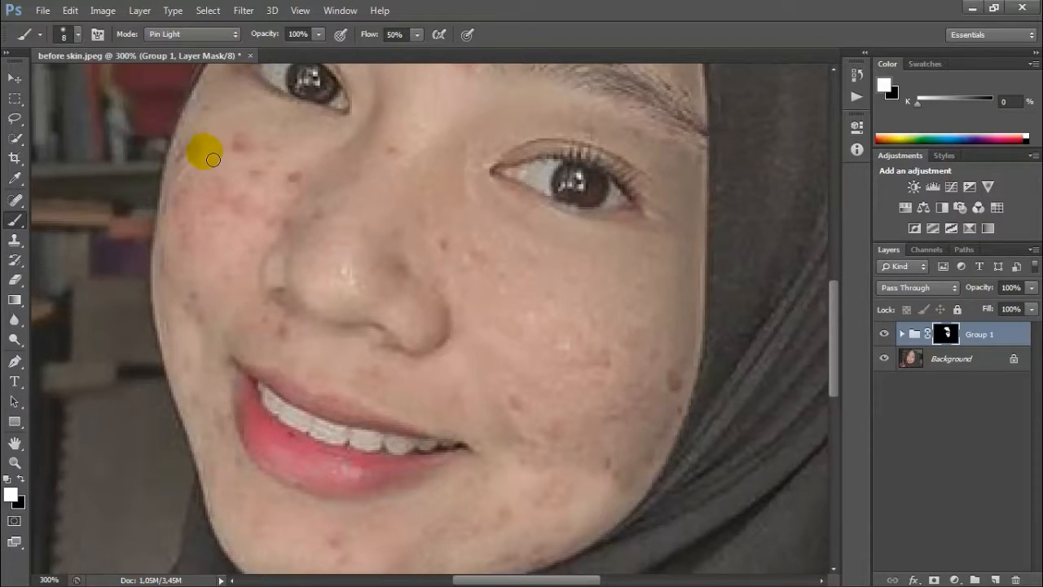
# Step: Enlarge the brush and paint the mask over the reddened cheek on the opposite side of the nose
pyautogui.press(']')
pyautogui.press(']')
pyautogui.press(']')
pyautogui.moveTo(220, 122)
pyautogui.mouseDown()
pyautogui.moveTo(214, 111)
pyautogui.moveTo(198, 233)
pyautogui.moveTo(247, 202)
pyautogui.mouseUp()
pyautogui.moveTo(280, 234)
pyautogui.mouseDown()
pyautogui.moveTo(255, 312)
pyautogui.moveTo(229, 323)
pyautogui.moveTo(222, 345)
pyautogui.moveTo(234, 351)
pyautogui.moveTo(314, 194)
pyautogui.moveTo(277, 226)
pyautogui.moveTo(214, 337)
pyautogui.mouseUp()
# Step: Reduce the brush and paint the mask over the remaining blemishes around the mouth and chin
pyautogui.press('[')
pyautogui.press('[')
pyautogui.press('[')
pyautogui.press('[')
pyautogui.moveTo(291, 342)
pyautogui.mouseDown()
pyautogui.moveTo(275, 340)
pyautogui.moveTo(207, 376)
pyautogui.moveTo(232, 382)
pyautogui.moveTo(233, 461)
pyautogui.moveTo(193, 378)
pyautogui.moveTo(232, 492)
pyautogui.moveTo(233, 418)
pyautogui.moveTo(262, 498)
pyautogui.moveTo(512, 480)
pyautogui.moveTo(373, 524)
pyautogui.moveTo(241, 477)
pyautogui.moveTo(365, 524)
pyautogui.moveTo(469, 493)
pyautogui.moveTo(275, 531)
pyautogui.moveTo(508, 507)
pyautogui.moveTo(442, 559)
pyautogui.moveTo(554, 450)
pyautogui.moveTo(608, 503)
pyautogui.moveTo(580, 541)
pyautogui.moveTo(607, 511)
pyautogui.moveTo(561, 529)
pyautogui.moveTo(546, 471)
pyautogui.moveTo(263, 494)
pyautogui.moveTo(272, 528)
pyautogui.moveTo(384, 540)
pyautogui.moveTo(422, 556)
pyautogui.moveTo(509, 516)
pyautogui.moveTo(250, 494)
pyautogui.moveTo(383, 497)
pyautogui.moveTo(555, 425)
pyautogui.moveTo(364, 557)
pyautogui.moveTo(275, 534)
pyautogui.moveTo(367, 446)
pyautogui.mouseUp()
pyautogui.scroll(-1, 546, 471)
pyautogui.hotkey('ctrl', '-')
pyautogui.hotkey('ctrl', '-')
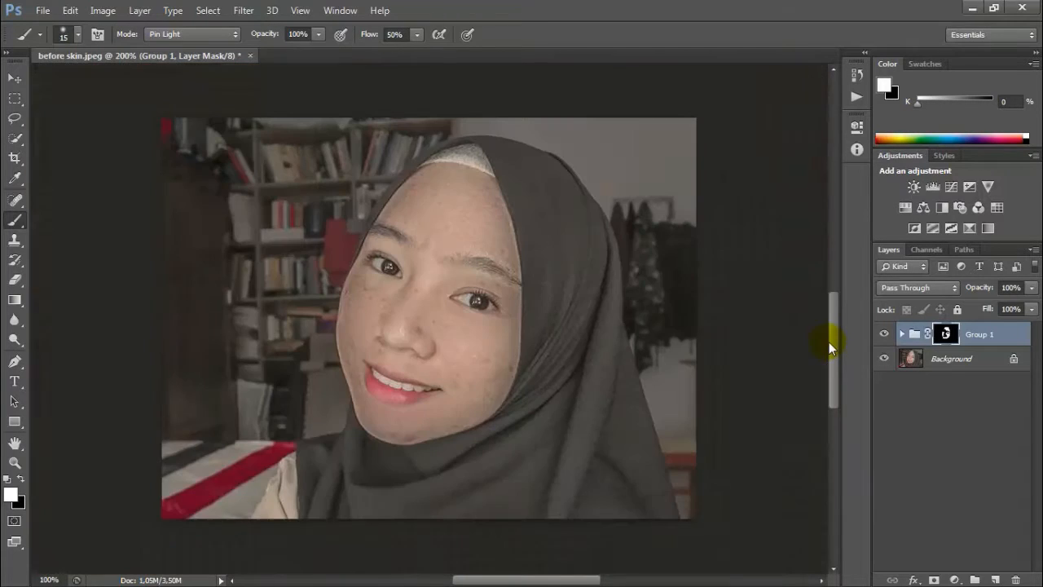
pyautogui.moveTo(534, 375); pyautogui.dragTo(170, 300)
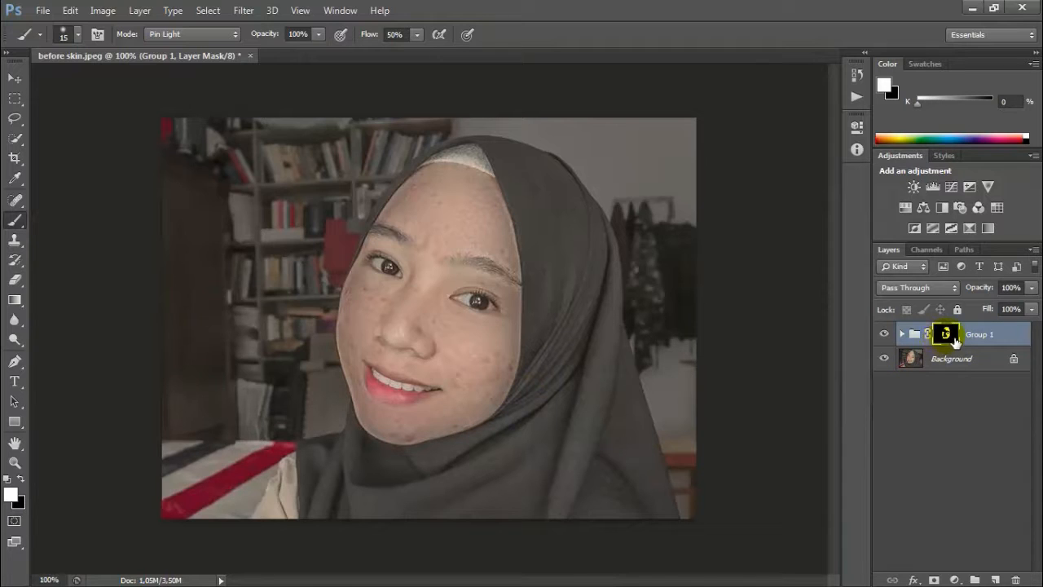
# Step: Change the radius of the Texture layer's High Pass smart filter to 1,7 pixels
pyautogui.click(902, 334)
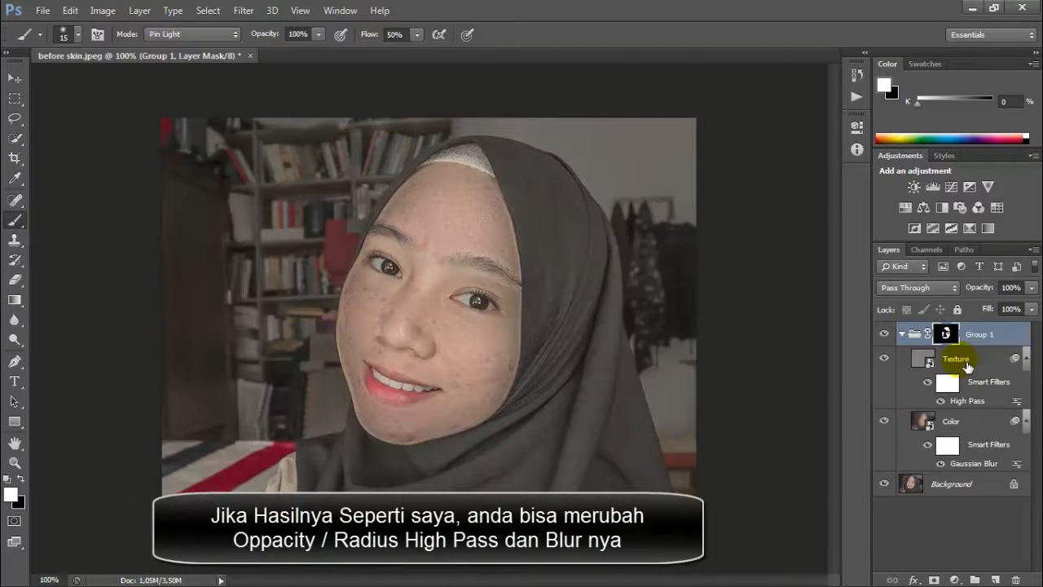
pyautogui.click(966, 365)
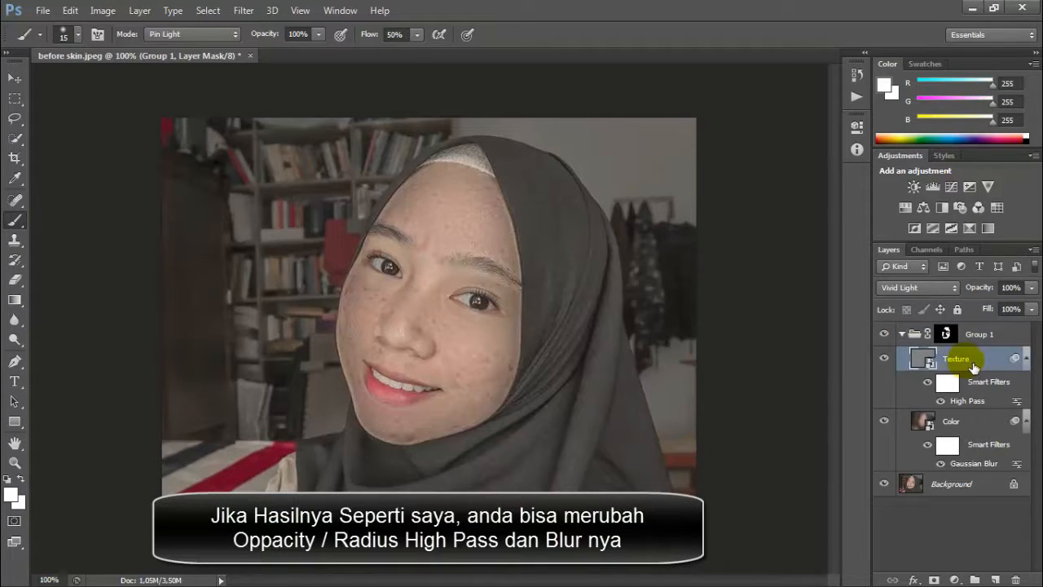
pyautogui.doubleClick(970, 402)
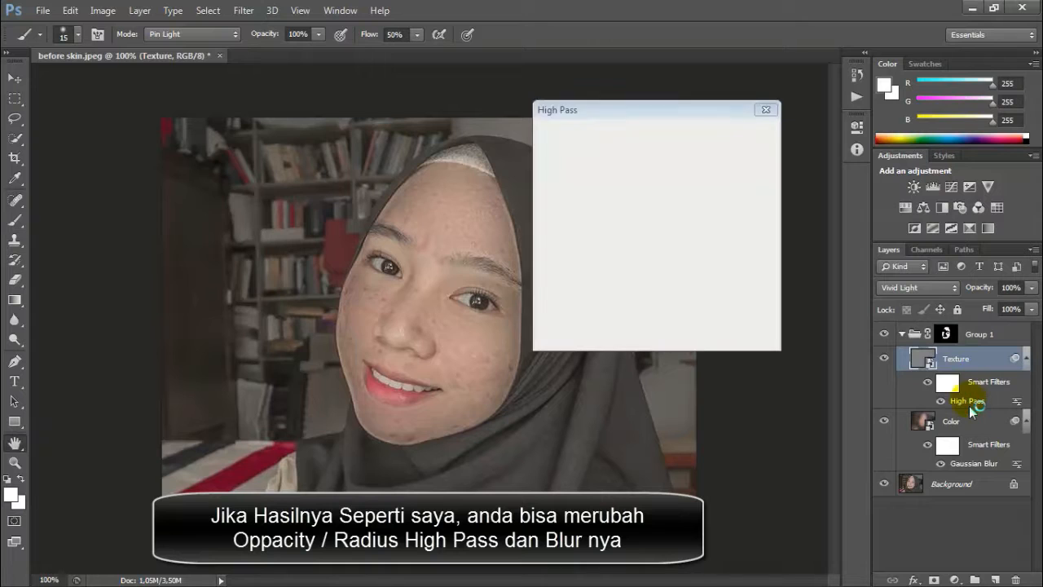
pyautogui.moveTo(600, 342)
pyautogui.mouseDown()
pyautogui.moveTo(575, 347)
pyautogui.moveTo(611, 342)
pyautogui.moveTo(584, 343)
pyautogui.mouseUp()
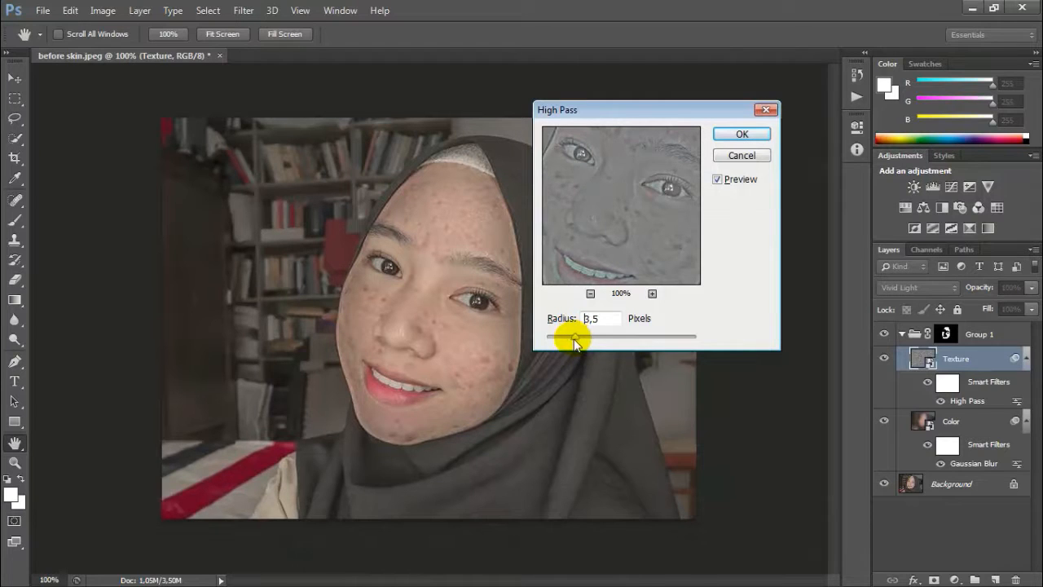
pyautogui.write('1')
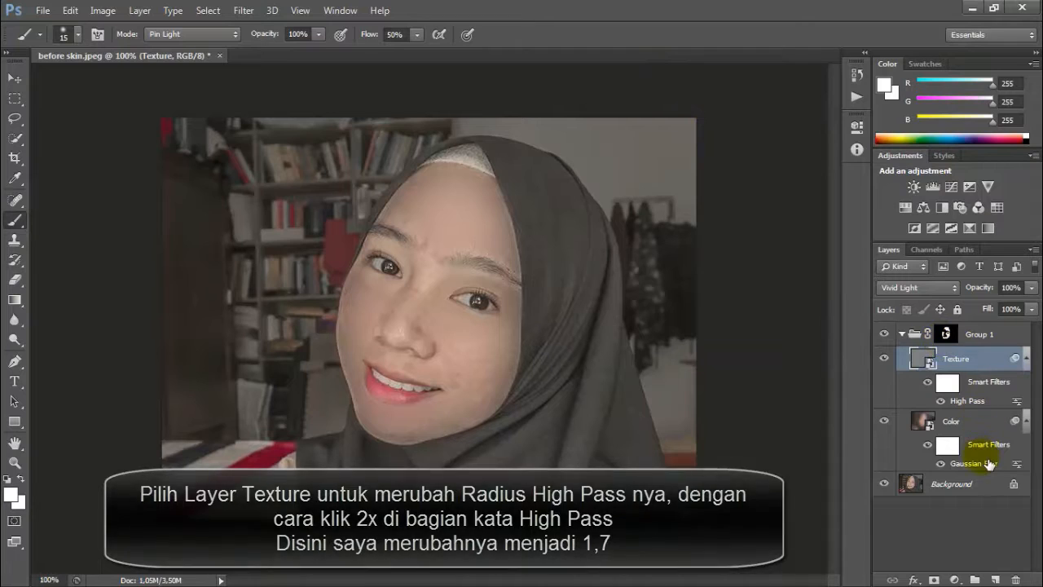
# Step: Change the radius of the Color layer's Gaussian Blur smart filter to 7,6 pixels
pyautogui.click(963, 422)
pyautogui.click(971, 429)
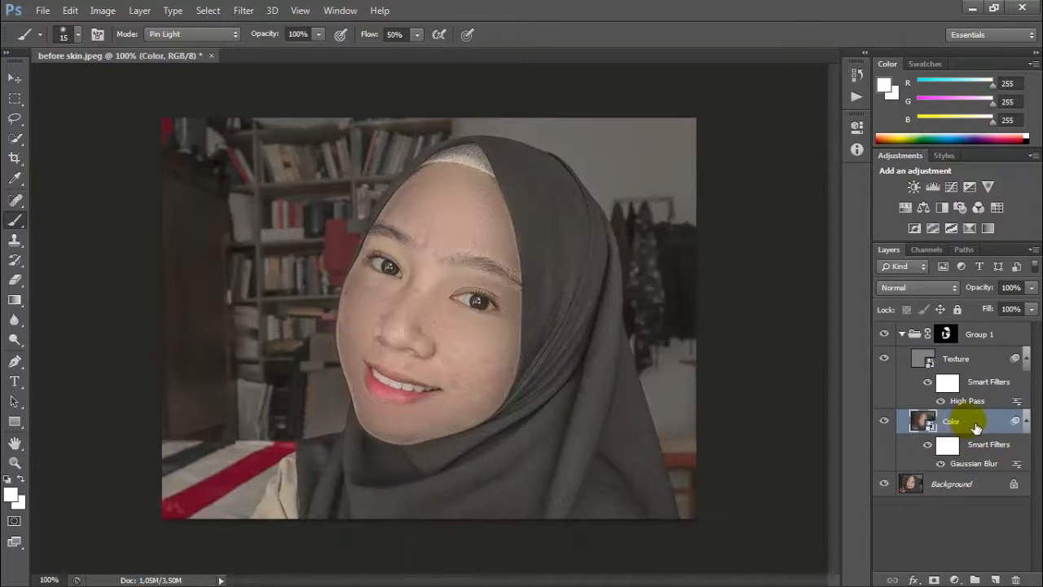
pyautogui.doubleClick(975, 464)
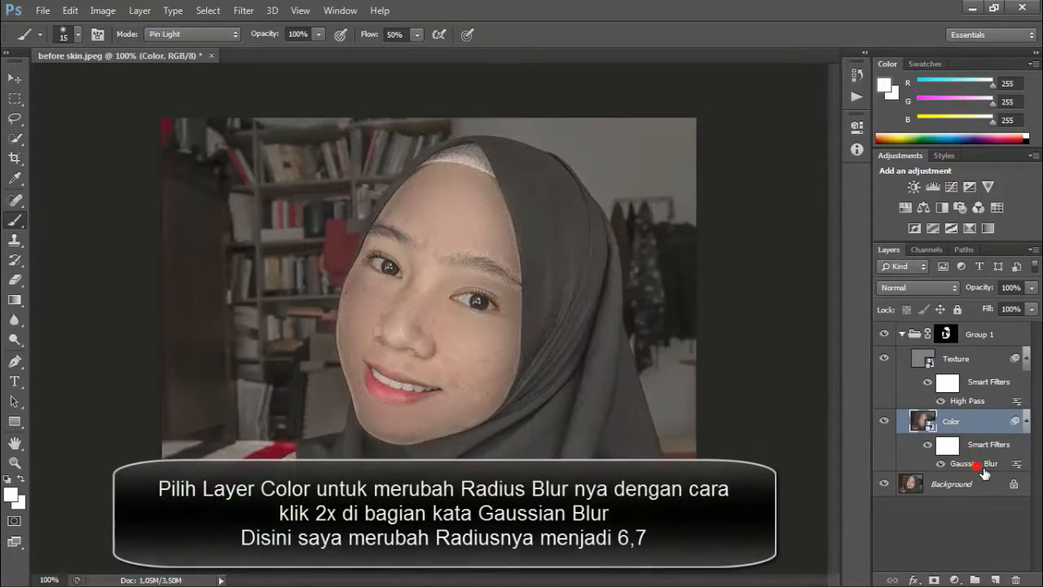
pyautogui.doubleClick(707, 325)
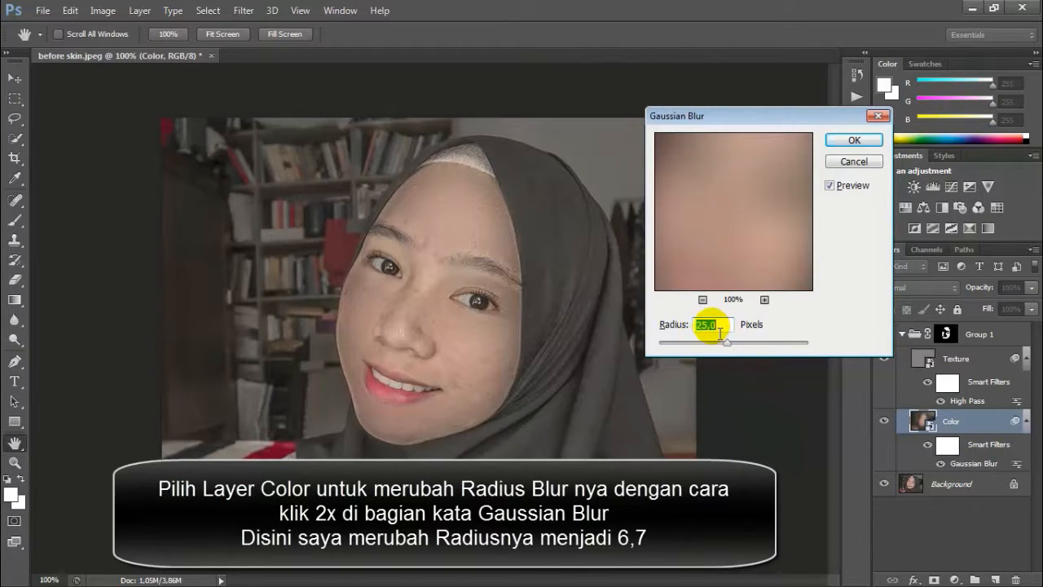
pyautogui.write('7')
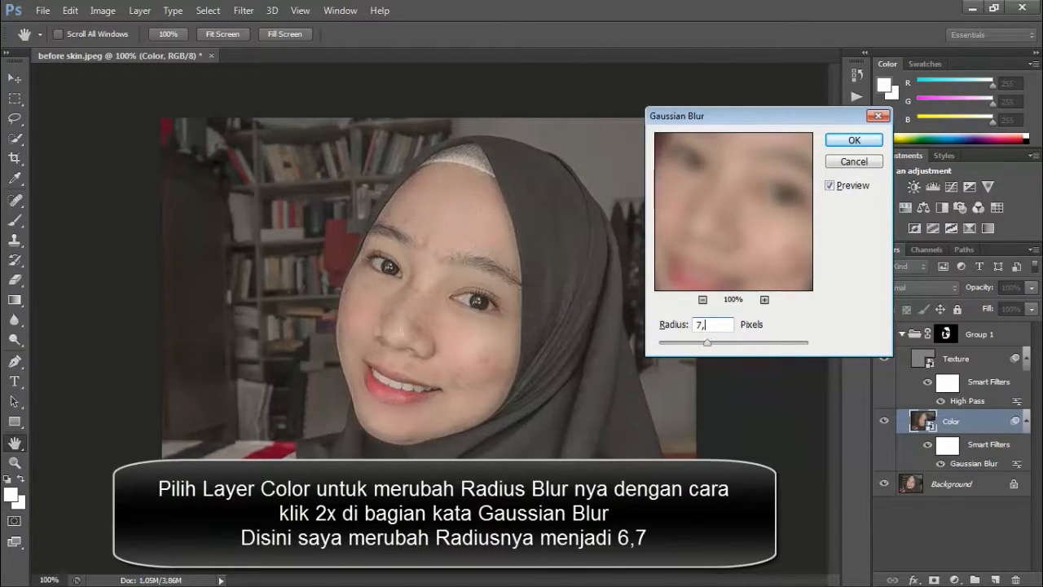
pyautogui.write(',6')
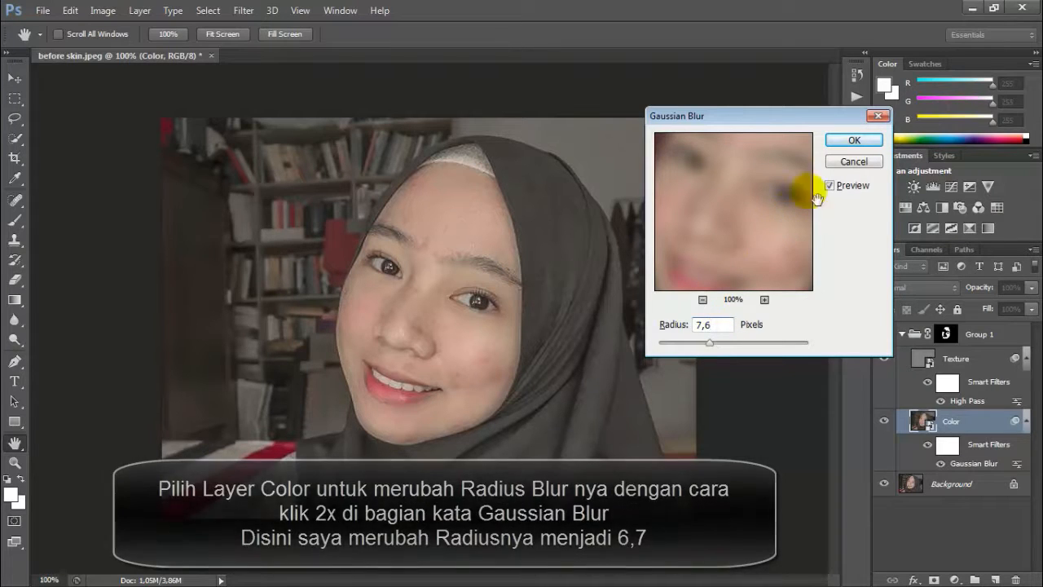
pyautogui.click(855, 141)
pyautogui.press('b')
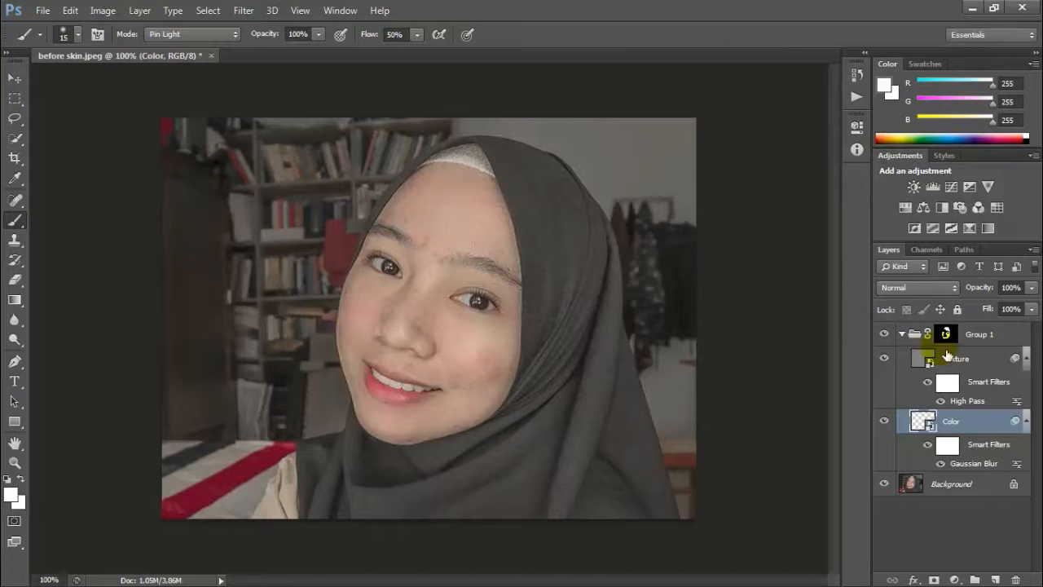
# Step: Collapse Group 1 and add a Brightness/Contrast adjustment layer above it with Brightness 25 and Contrast 20
pyautogui.click(902, 334)
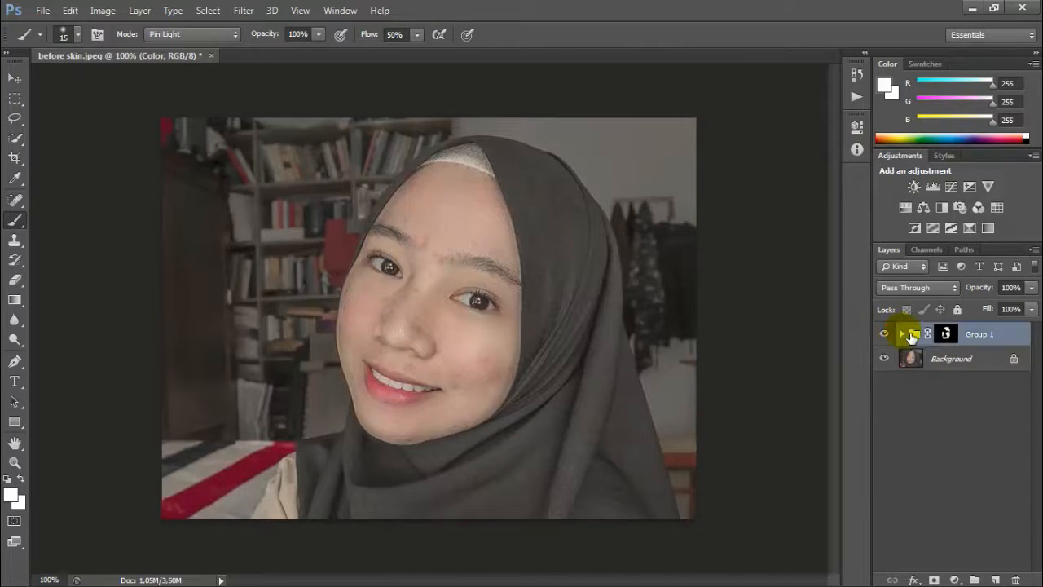
pyautogui.click(948, 335)
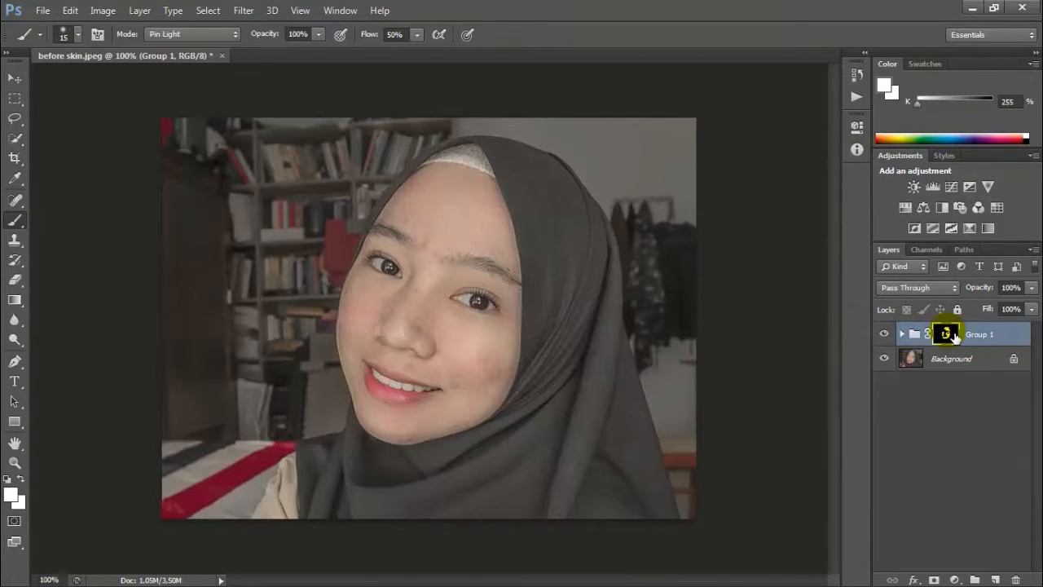
pyautogui.click(913, 187)
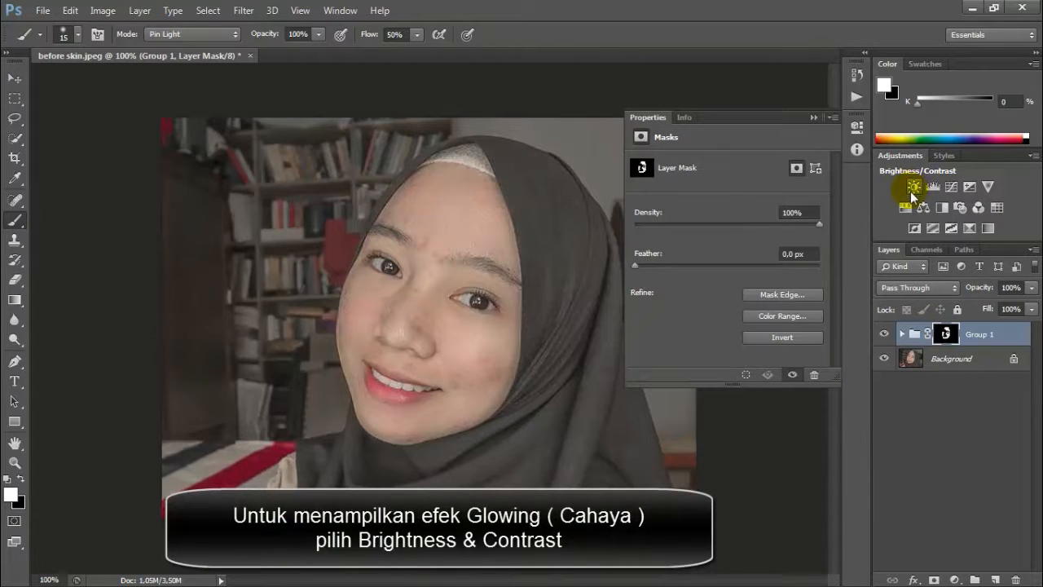
pyautogui.click(911, 188)
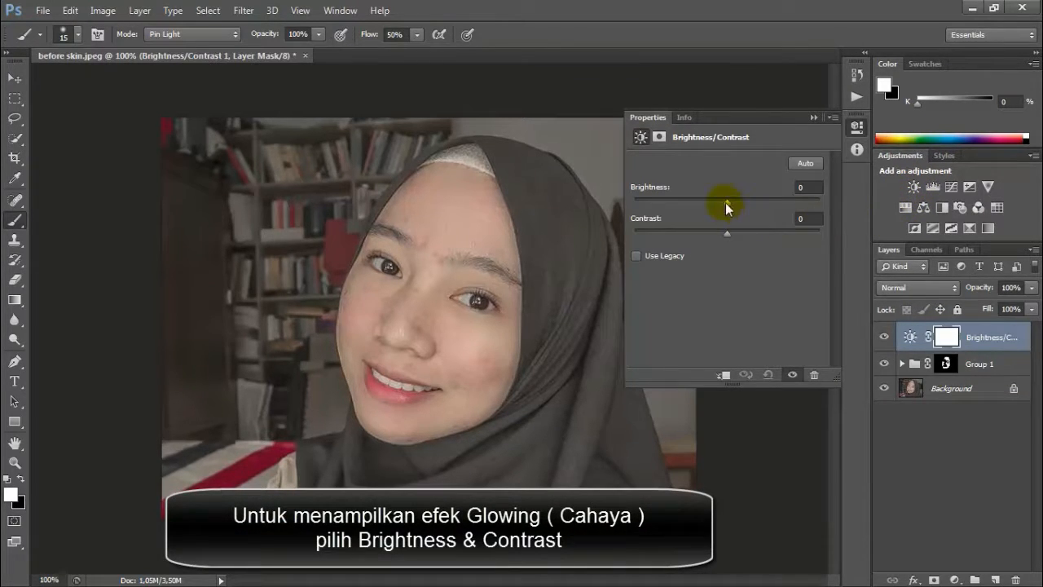
pyautogui.moveTo(725, 203); pyautogui.dragTo(741, 204)
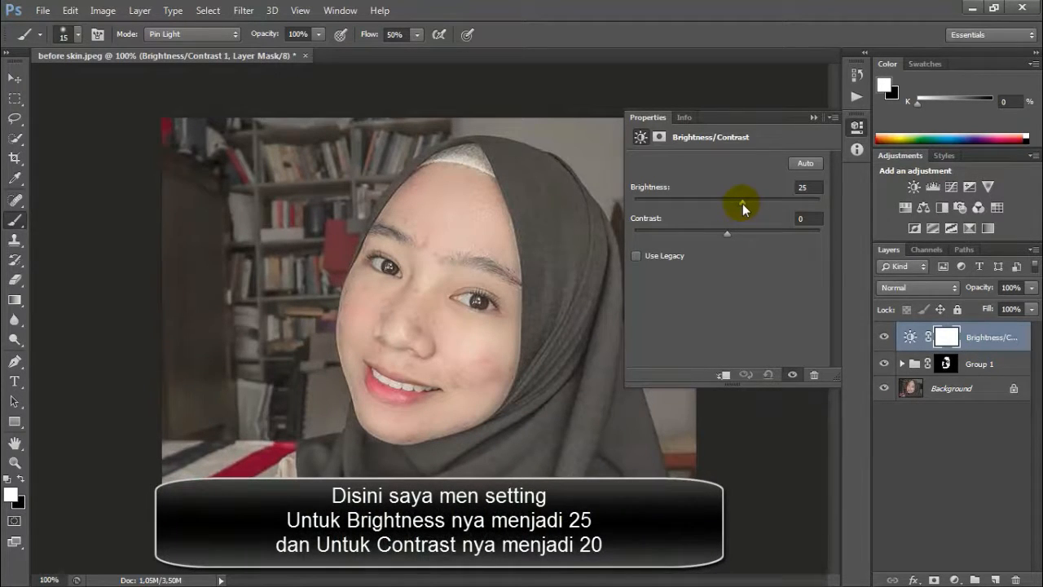
pyautogui.moveTo(733, 234); pyautogui.dragTo(746, 232)
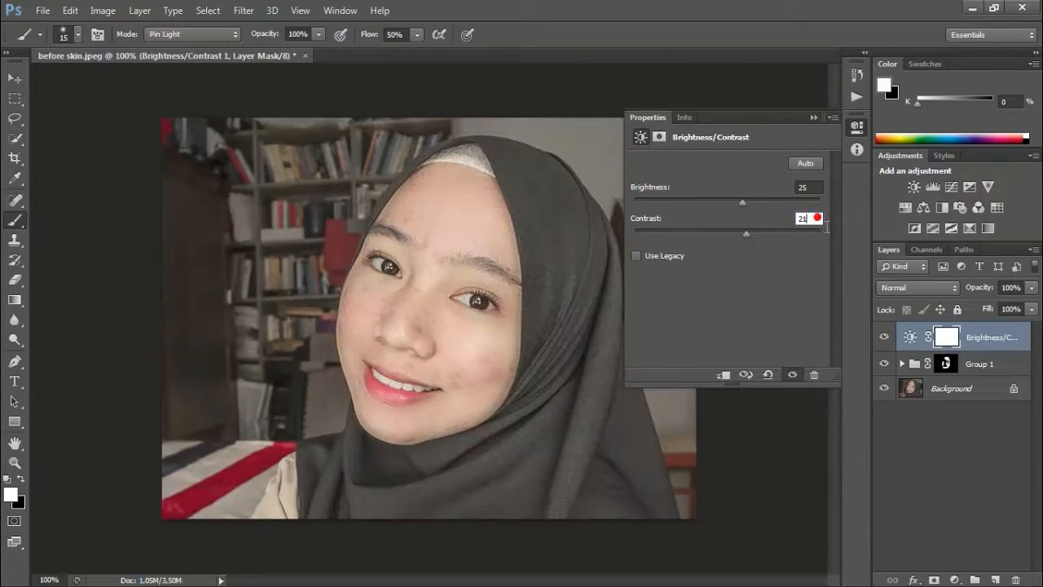
pyautogui.click(811, 188)
pyautogui.click(811, 219)
pyautogui.click(812, 119)
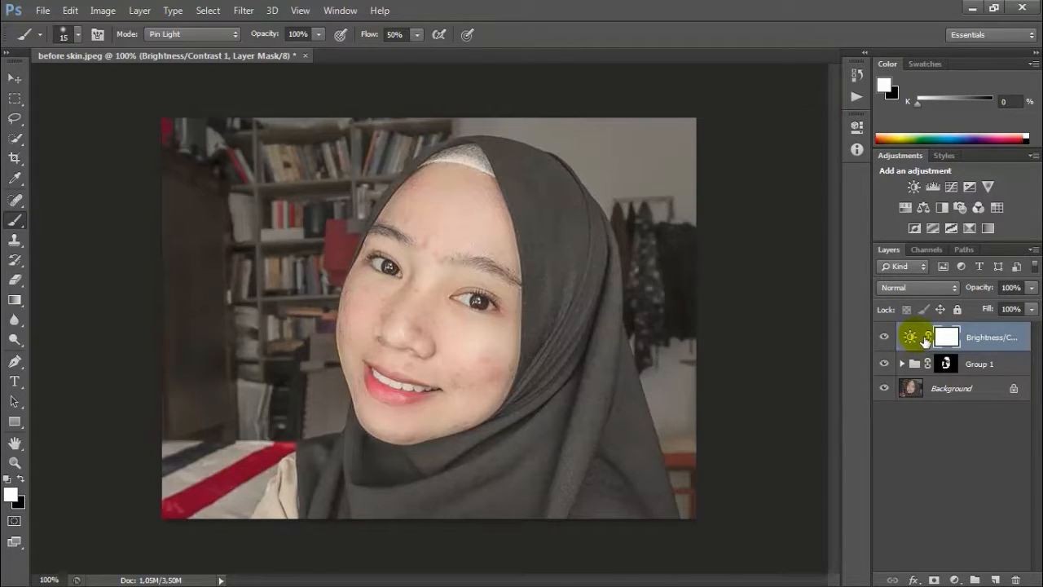
# Step: Clip the Brightness/Contrast layer to Group 1 with a clipping mask and set its Brightness to -150
pyautogui.rightClick(985, 336)
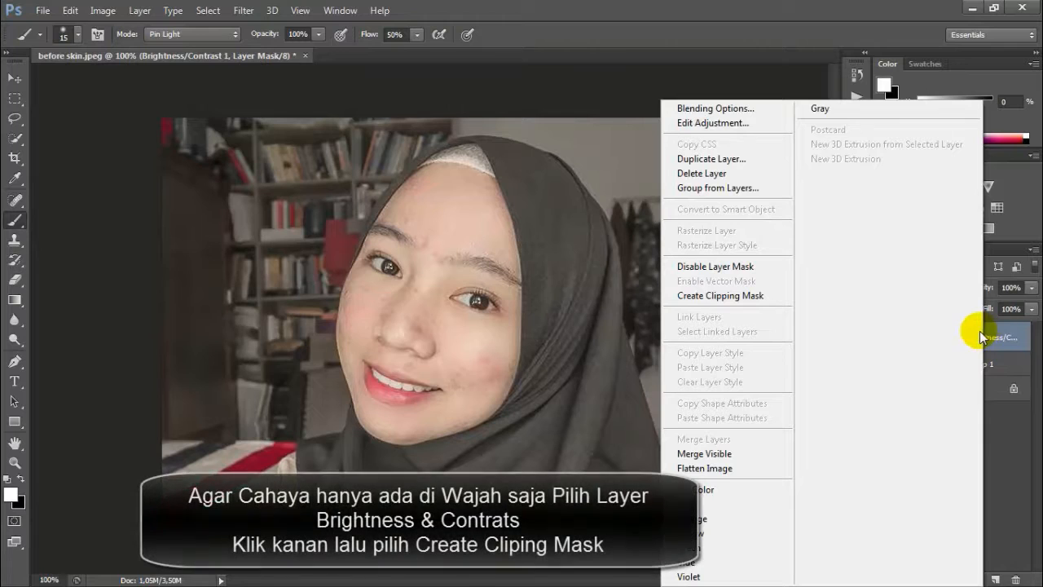
pyautogui.click(730, 298)
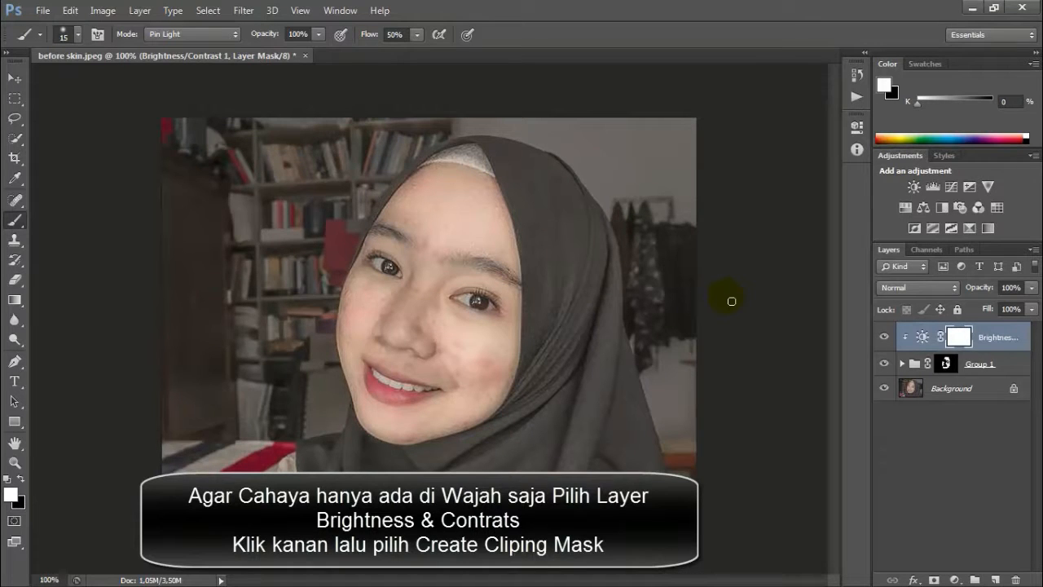
pyautogui.doubleClick(925, 339)
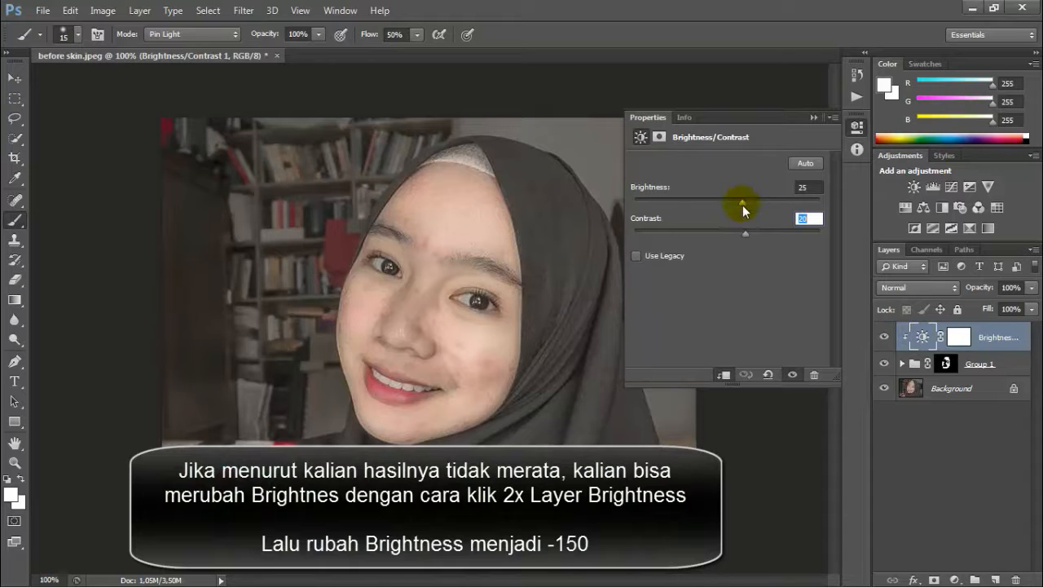
pyautogui.click(805, 188)
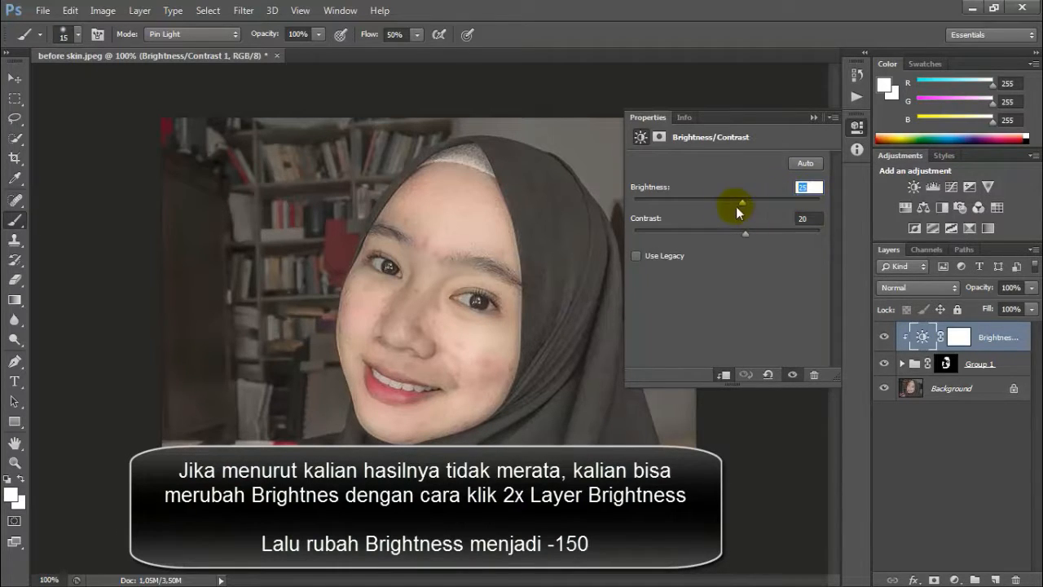
pyautogui.write('-150')
pyautogui.press('Return')
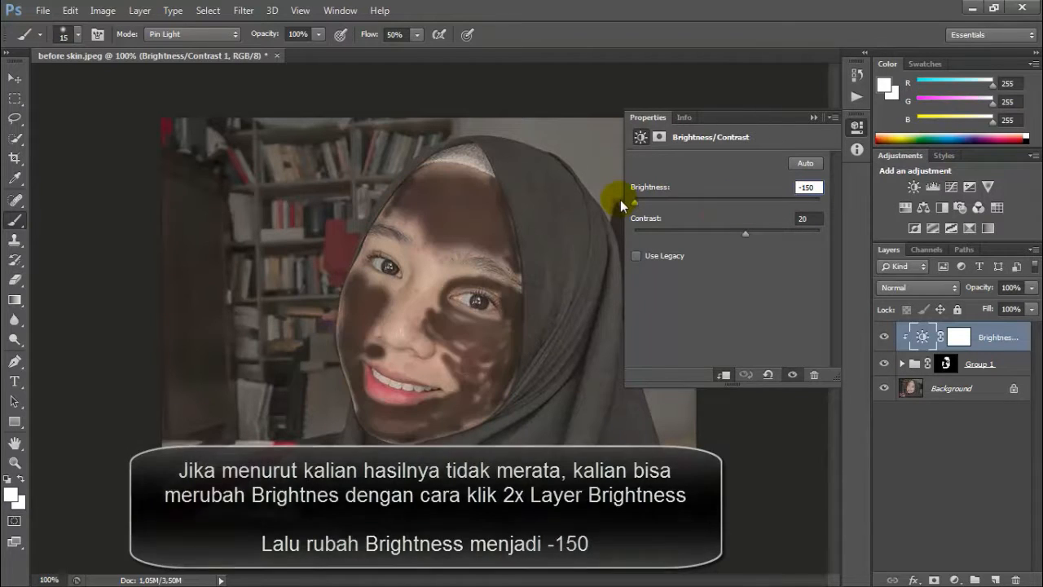
# Step: Paint white with a 15 px brush on Group 1's layer mask over the unmasked skin along the lower forehead and around the brows
pyautogui.click(814, 117)
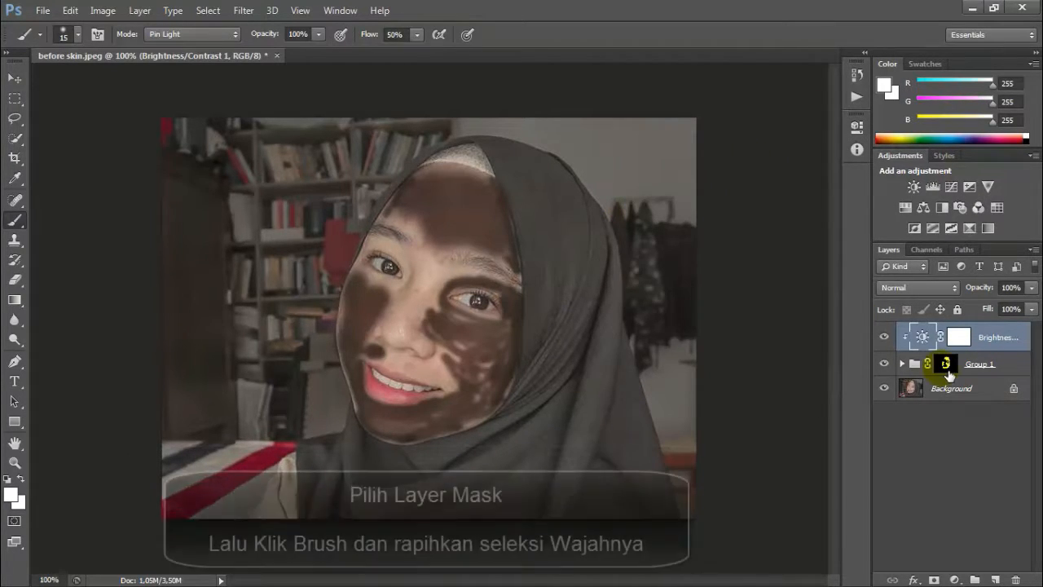
pyautogui.click(948, 371)
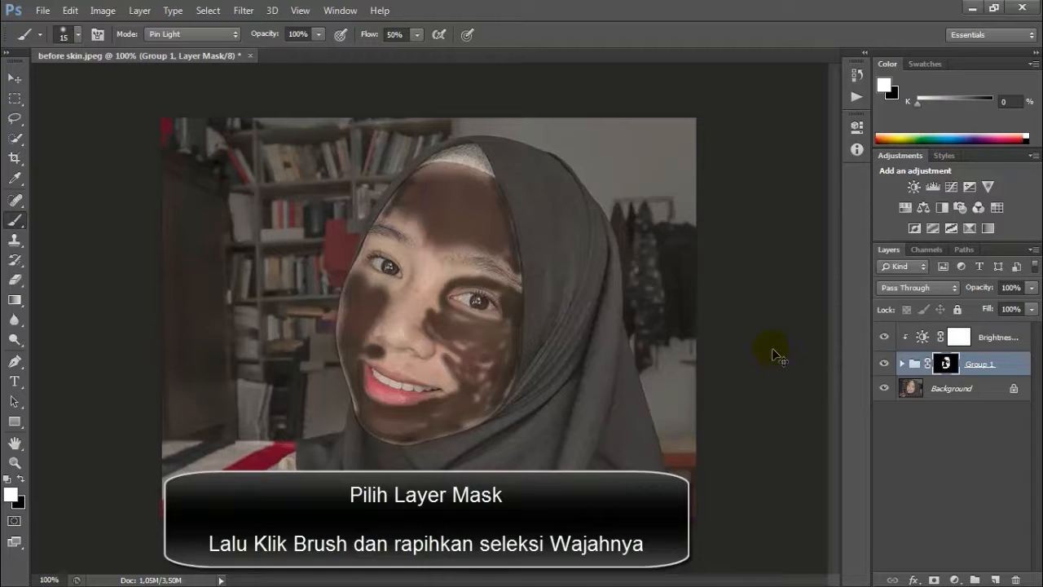
pyautogui.hotkey('ctrl', '+')
pyautogui.hotkey('ctrl', '+')
pyautogui.hotkey('ctrl', '+')
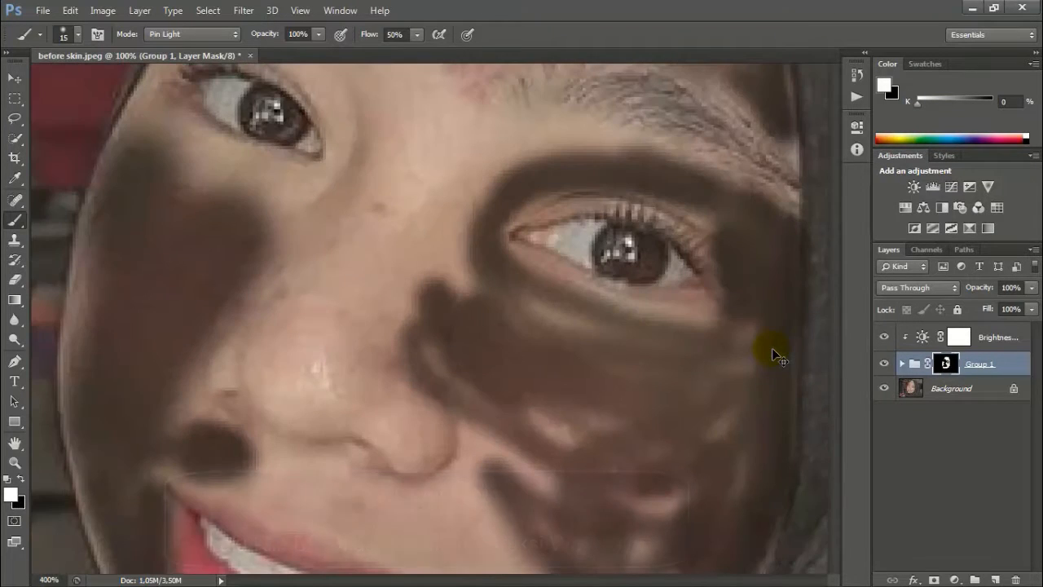
pyautogui.scroll(5, 536, 426)
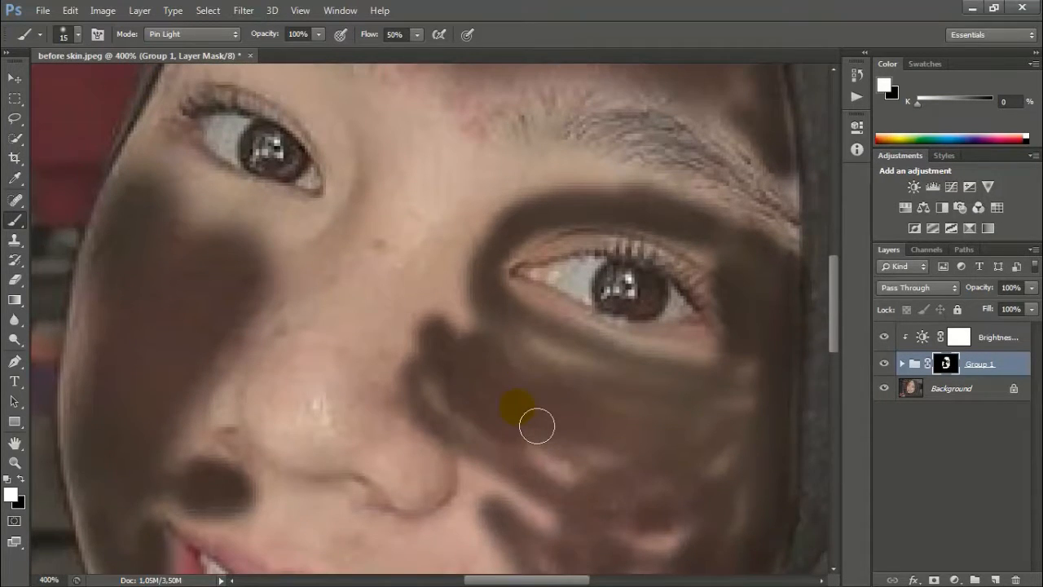
pyautogui.scroll(3, 536, 426)
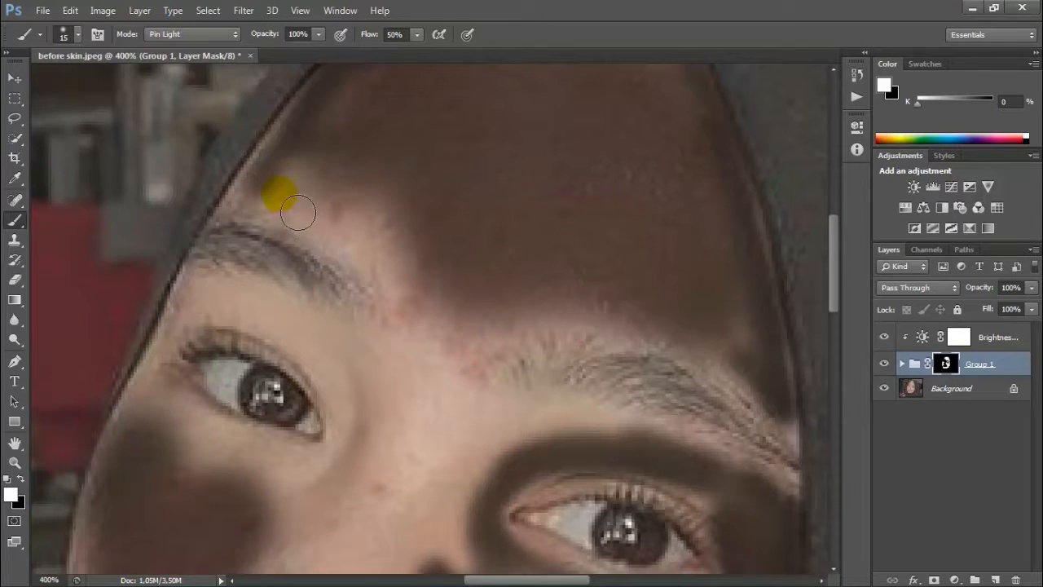
pyautogui.moveTo(289, 193)
pyautogui.mouseDown()
pyautogui.moveTo(286, 205)
pyautogui.moveTo(391, 223)
pyautogui.moveTo(316, 186)
pyautogui.mouseUp()
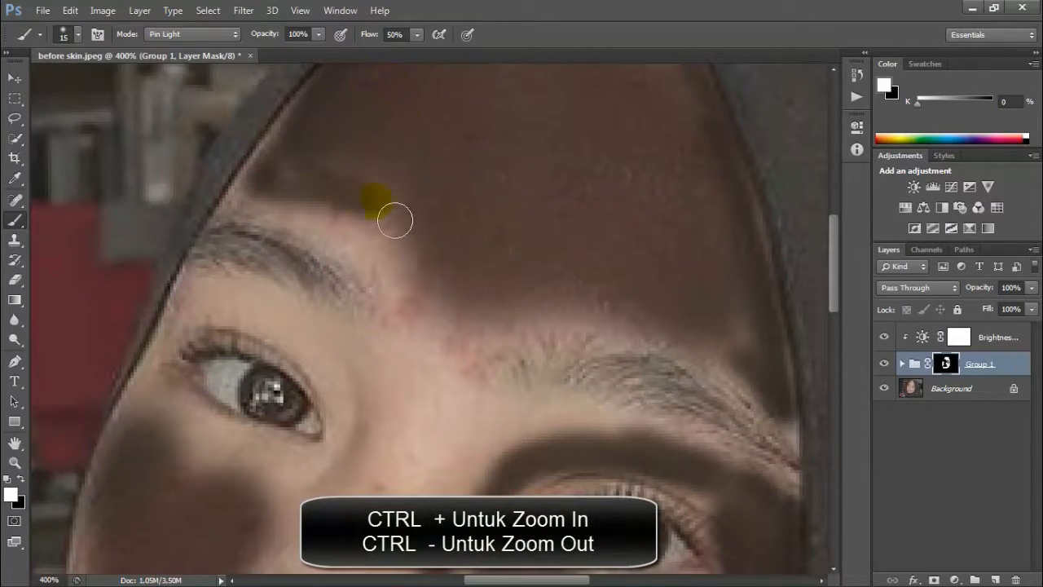
pyautogui.moveTo(394, 221)
pyautogui.mouseDown()
pyautogui.moveTo(272, 204)
pyautogui.moveTo(386, 239)
pyautogui.moveTo(437, 314)
pyautogui.moveTo(382, 232)
pyautogui.moveTo(385, 220)
pyautogui.moveTo(441, 303)
pyautogui.moveTo(426, 219)
pyautogui.moveTo(434, 299)
pyautogui.moveTo(258, 222)
pyautogui.moveTo(391, 260)
pyautogui.moveTo(326, 181)
pyautogui.moveTo(429, 242)
pyautogui.moveTo(755, 349)
pyautogui.moveTo(739, 312)
pyautogui.moveTo(769, 361)
pyautogui.moveTo(427, 311)
pyautogui.moveTo(497, 305)
pyautogui.moveTo(436, 334)
pyautogui.moveTo(355, 261)
pyautogui.moveTo(433, 310)
pyautogui.moveTo(409, 410)
pyautogui.moveTo(374, 461)
pyautogui.moveTo(479, 347)
pyautogui.mouseUp()
pyautogui.moveTo(474, 383)
pyautogui.mouseDown()
pyautogui.moveTo(396, 572)
pyautogui.moveTo(513, 378)
pyautogui.moveTo(475, 471)
pyautogui.moveTo(400, 586)
pyautogui.moveTo(657, 427)
pyautogui.mouseUp()
# Step: Paint white on Group 1's mask over the gaps on the nose, cheeks and chin, using a 35 px brush for the lower face
pyautogui.moveTo(829, 251); pyautogui.dragTo(830, 295)
pyautogui.moveTo(366, 310)
pyautogui.mouseDown()
pyautogui.moveTo(308, 383)
pyautogui.moveTo(308, 366)
pyautogui.moveTo(279, 423)
pyautogui.moveTo(319, 393)
pyautogui.moveTo(378, 374)
pyautogui.moveTo(425, 381)
pyautogui.moveTo(481, 281)
pyautogui.moveTo(505, 205)
pyautogui.moveTo(508, 226)
pyautogui.moveTo(470, 314)
pyautogui.moveTo(529, 423)
pyautogui.moveTo(715, 470)
pyautogui.moveTo(511, 371)
pyautogui.moveTo(788, 421)
pyautogui.moveTo(761, 491)
pyautogui.moveTo(525, 466)
pyautogui.moveTo(736, 558)
pyautogui.moveTo(604, 544)
pyautogui.moveTo(526, 461)
pyautogui.moveTo(608, 561)
pyautogui.moveTo(665, 564)
pyautogui.moveTo(401, 418)
pyautogui.moveTo(401, 432)
pyautogui.moveTo(498, 516)
pyautogui.moveTo(401, 456)
pyautogui.moveTo(504, 512)
pyautogui.moveTo(512, 403)
pyautogui.moveTo(497, 283)
pyautogui.moveTo(506, 240)
pyautogui.moveTo(533, 205)
pyautogui.moveTo(571, 216)
pyautogui.moveTo(386, 273)
pyautogui.moveTo(265, 280)
pyautogui.moveTo(179, 247)
pyautogui.moveTo(198, 250)
pyautogui.moveTo(238, 365)
pyautogui.moveTo(220, 496)
pyautogui.moveTo(241, 435)
pyautogui.moveTo(212, 516)
pyautogui.moveTo(139, 435)
pyautogui.moveTo(161, 302)
pyautogui.moveTo(149, 345)
pyautogui.moveTo(147, 554)
pyautogui.mouseUp()
pyautogui.moveTo(833, 303); pyautogui.dragTo(833, 359)
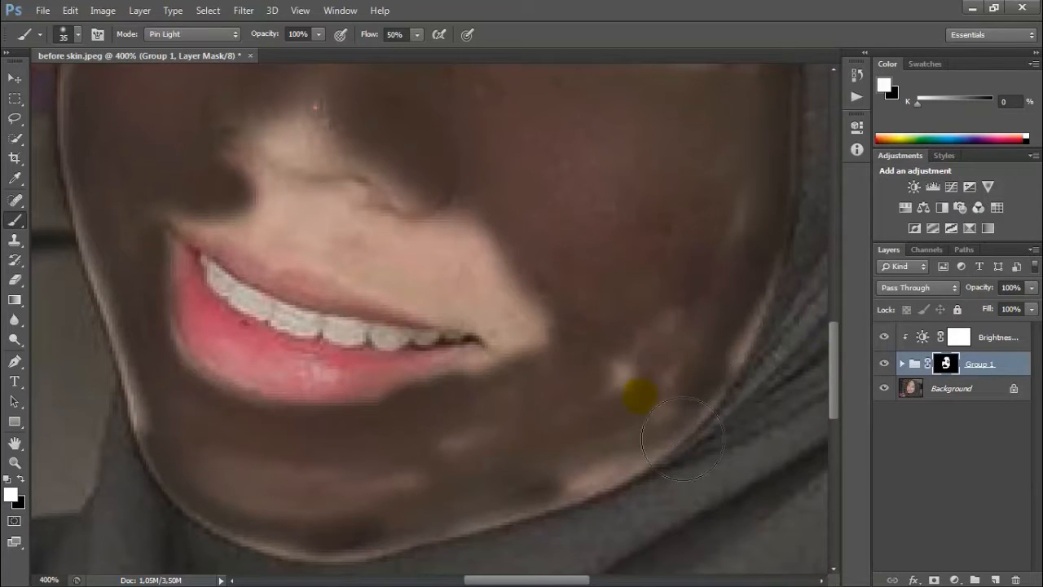
pyautogui.moveTo(514, 498)
pyautogui.mouseDown()
pyautogui.moveTo(305, 512)
pyautogui.moveTo(230, 483)
pyautogui.moveTo(201, 435)
pyautogui.moveTo(147, 254)
pyautogui.mouseUp()
pyautogui.moveTo(143, 165)
pyautogui.mouseDown()
pyautogui.moveTo(158, 296)
pyautogui.moveTo(210, 431)
pyautogui.moveTo(331, 544)
pyautogui.moveTo(419, 534)
pyautogui.mouseUp()
pyautogui.moveTo(613, 522)
pyautogui.mouseDown()
pyautogui.moveTo(658, 490)
pyautogui.moveTo(668, 467)
pyautogui.mouseUp()
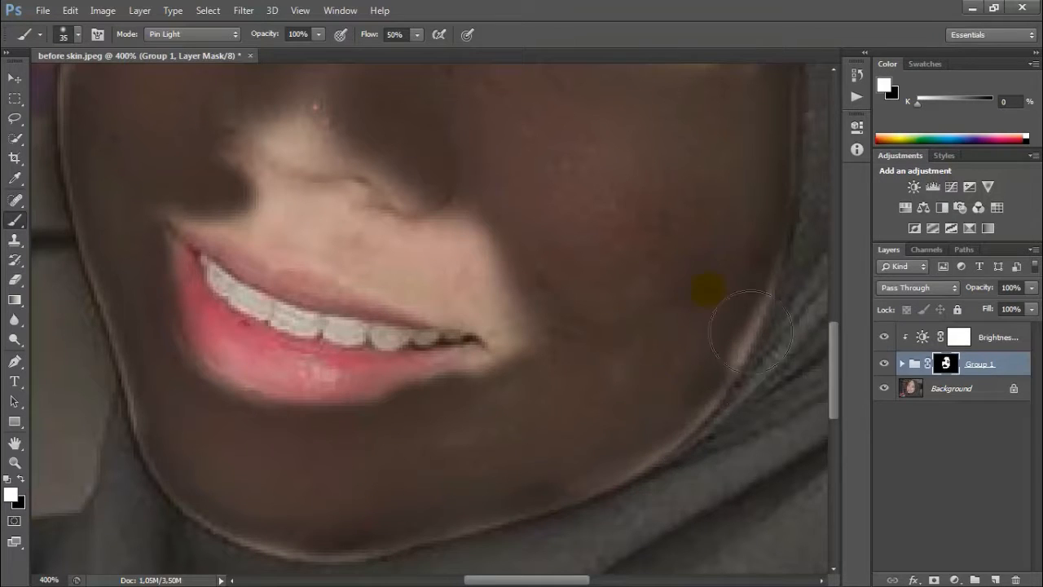
# Step: Refine Group 1's mask along the jawline and chin edge with white, using an 8 px brush for the thin rim
pyautogui.moveTo(751, 332)
pyautogui.mouseDown()
pyautogui.moveTo(755, 370)
pyautogui.moveTo(694, 456)
pyautogui.mouseUp()
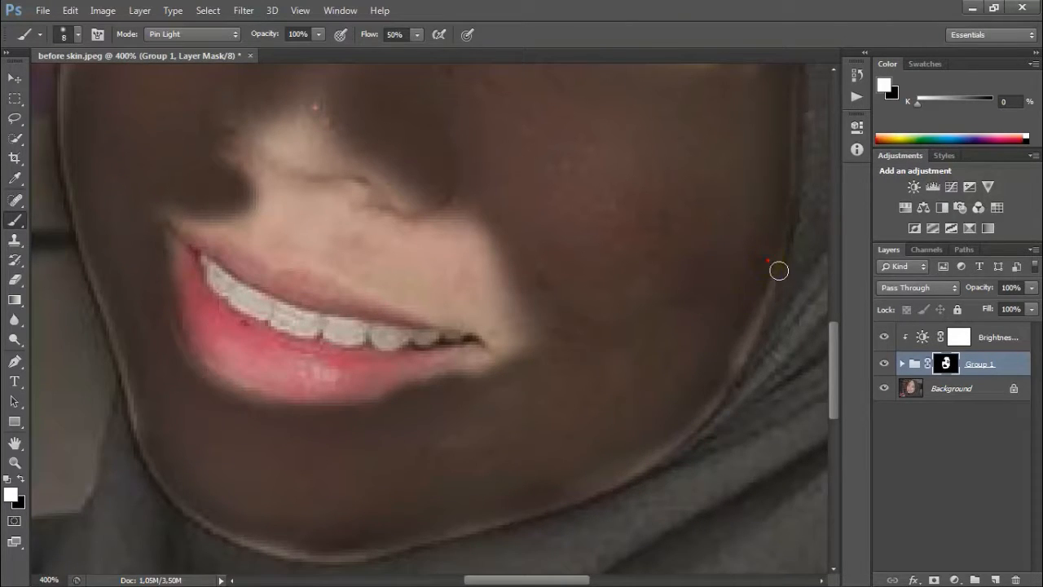
pyautogui.moveTo(670, 458); pyautogui.dragTo(608, 486)
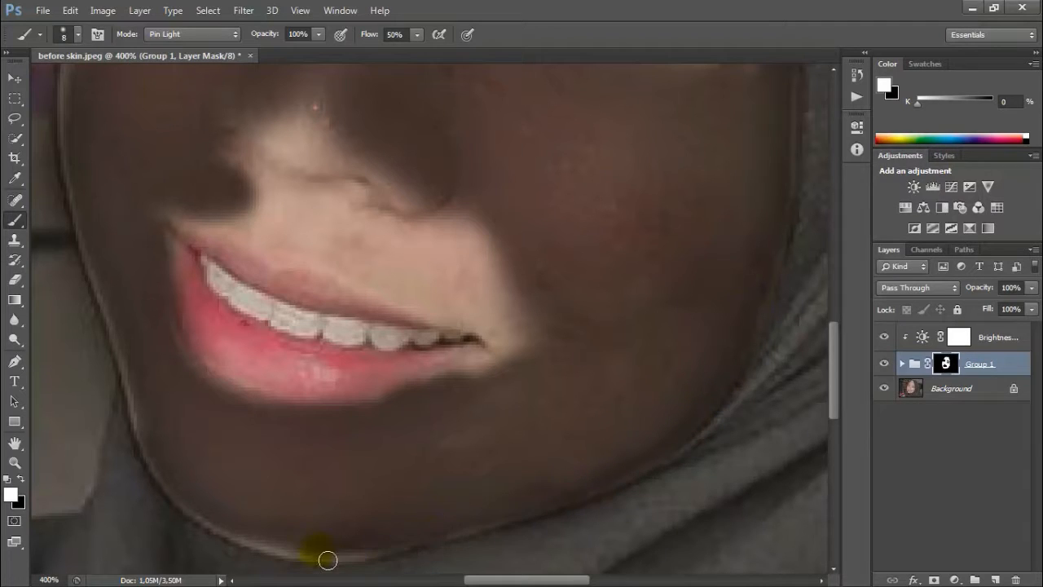
pyautogui.moveTo(328, 560); pyautogui.dragTo(215, 530)
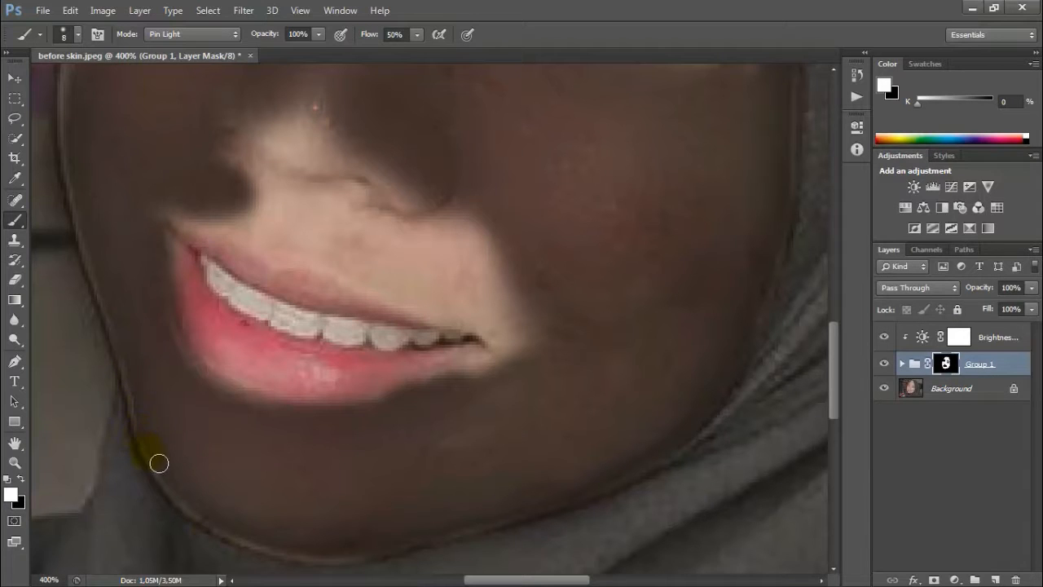
# Step: Paint white on the mask between the upper lip and nose, outlining the lip at 8 px and filling the skin at 15 px
pyautogui.moveTo(185, 219)
pyautogui.mouseDown()
pyautogui.moveTo(480, 328)
pyautogui.moveTo(497, 378)
pyautogui.mouseUp()
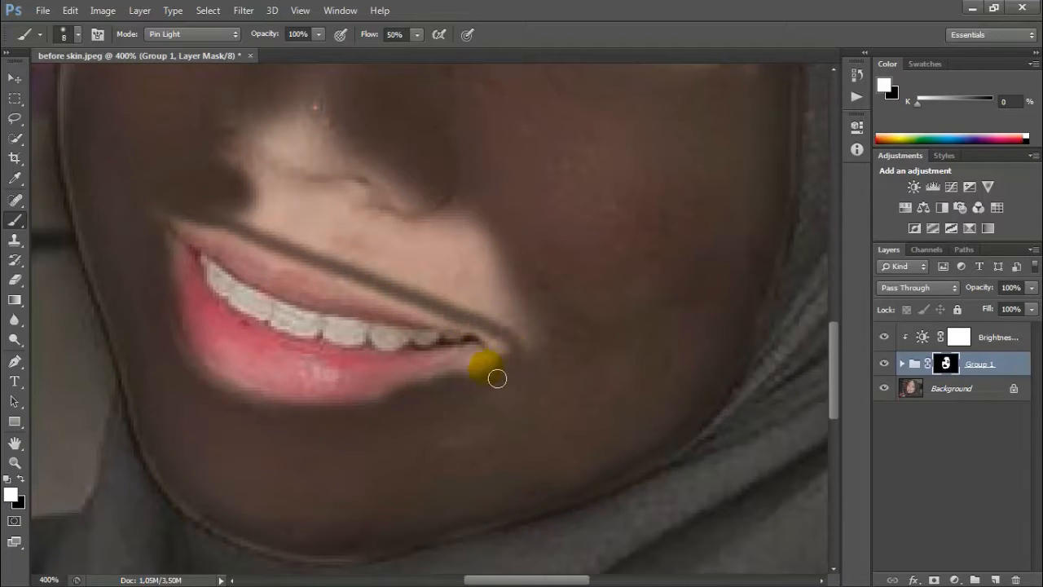
pyautogui.moveTo(532, 334)
pyautogui.mouseDown()
pyautogui.moveTo(347, 259)
pyautogui.moveTo(273, 219)
pyautogui.moveTo(246, 179)
pyautogui.moveTo(388, 248)
pyautogui.moveTo(494, 249)
pyautogui.moveTo(552, 354)
pyautogui.moveTo(513, 323)
pyautogui.moveTo(247, 223)
pyautogui.moveTo(389, 269)
pyautogui.moveTo(512, 323)
pyautogui.moveTo(527, 340)
pyautogui.moveTo(490, 281)
pyautogui.moveTo(408, 265)
pyautogui.moveTo(537, 299)
pyautogui.moveTo(448, 295)
pyautogui.mouseUp()
pyautogui.press(']')
pyautogui.press(']')
pyautogui.press(']')
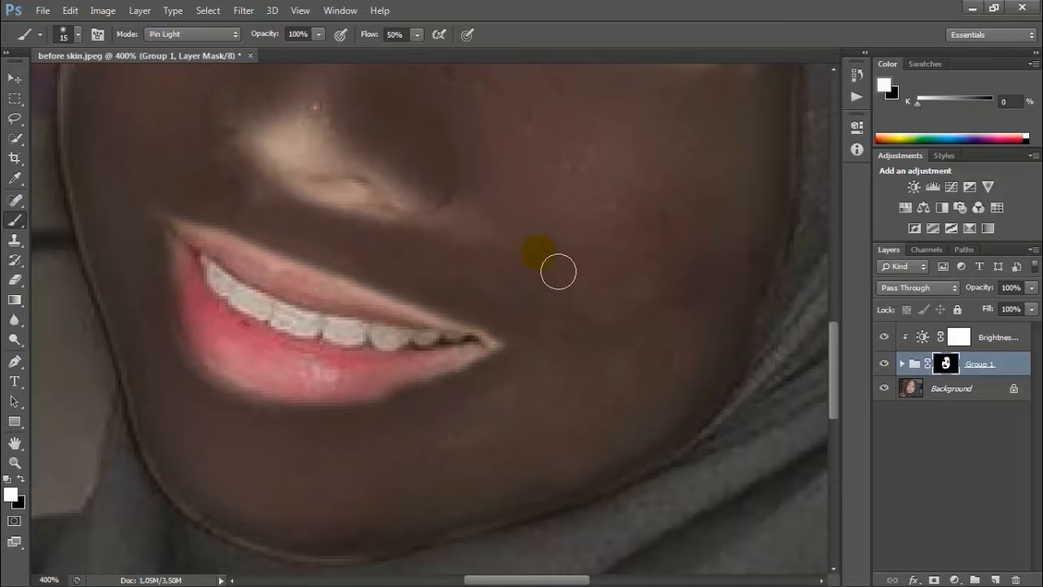
pyautogui.moveTo(279, 163)
pyautogui.mouseDown()
pyautogui.moveTo(339, 163)
pyautogui.moveTo(417, 206)
pyautogui.moveTo(369, 177)
pyautogui.moveTo(337, 175)
pyautogui.moveTo(374, 185)
pyautogui.moveTo(421, 272)
pyautogui.moveTo(405, 231)
pyautogui.moveTo(294, 193)
pyautogui.moveTo(253, 151)
pyautogui.moveTo(358, 137)
pyautogui.moveTo(432, 184)
pyautogui.moveTo(447, 213)
pyautogui.moveTo(536, 244)
pyautogui.mouseUp()
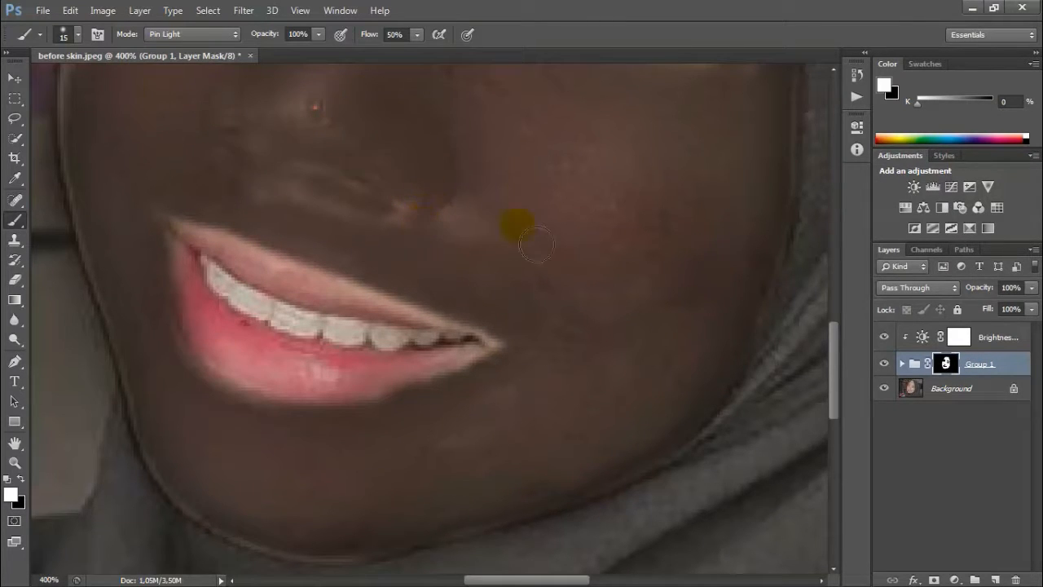
# Step: Paint white with the 15 px brush on the mask over the remaining skin around the eyes and across the upper forehead to its edges
pyautogui.moveTo(832, 379); pyautogui.dragTo(833, 302)
pyautogui.moveTo(583, 310)
pyautogui.mouseDown()
pyautogui.moveTo(652, 329)
pyautogui.moveTo(555, 320)
pyautogui.moveTo(643, 327)
pyautogui.moveTo(533, 336)
pyautogui.moveTo(670, 338)
pyautogui.moveTo(746, 373)
pyautogui.moveTo(761, 409)
pyautogui.moveTo(715, 400)
pyautogui.moveTo(763, 429)
pyautogui.moveTo(739, 447)
pyautogui.moveTo(733, 498)
pyautogui.moveTo(687, 502)
pyautogui.moveTo(611, 479)
pyautogui.moveTo(510, 426)
pyautogui.moveTo(517, 405)
pyautogui.moveTo(576, 364)
pyautogui.moveTo(665, 363)
pyautogui.moveTo(758, 451)
pyautogui.moveTo(748, 496)
pyautogui.moveTo(364, 295)
pyautogui.moveTo(180, 325)
pyautogui.moveTo(198, 212)
pyautogui.moveTo(348, 276)
pyautogui.moveTo(375, 331)
pyautogui.moveTo(369, 286)
pyautogui.moveTo(384, 305)
pyautogui.moveTo(423, 212)
pyautogui.moveTo(361, 257)
pyautogui.moveTo(326, 225)
pyautogui.moveTo(222, 198)
pyautogui.moveTo(221, 212)
pyautogui.moveTo(366, 263)
pyautogui.moveTo(353, 241)
pyautogui.moveTo(247, 208)
pyautogui.moveTo(197, 220)
pyautogui.moveTo(154, 331)
pyautogui.moveTo(212, 194)
pyautogui.moveTo(184, 311)
pyautogui.moveTo(277, 355)
pyautogui.moveTo(369, 352)
pyautogui.moveTo(362, 293)
pyautogui.moveTo(317, 244)
pyautogui.moveTo(276, 223)
pyautogui.moveTo(213, 215)
pyautogui.mouseUp()
pyautogui.scroll(5, 279, 191)
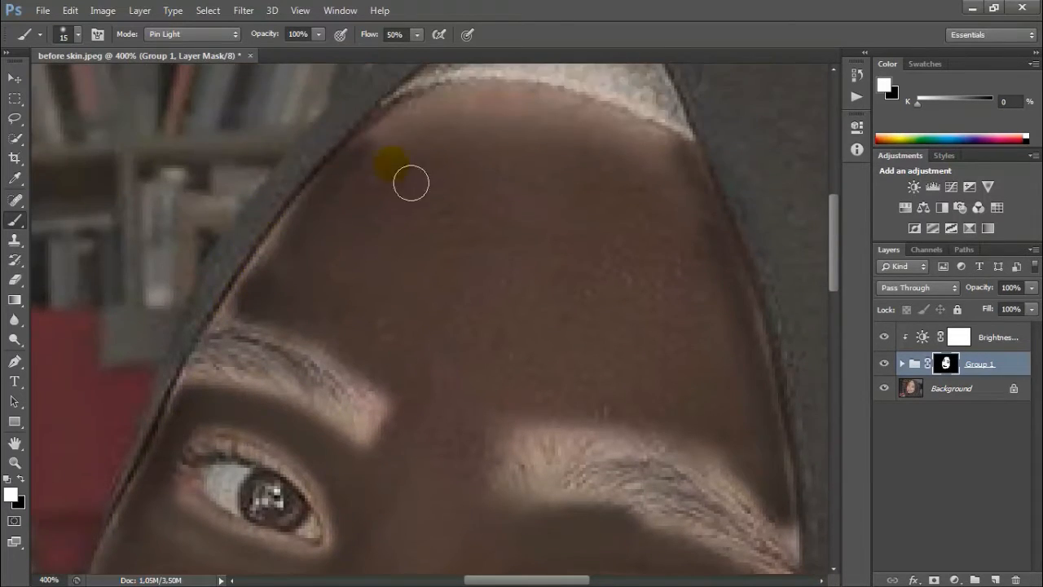
pyautogui.moveTo(411, 182)
pyautogui.mouseDown()
pyautogui.moveTo(684, 163)
pyautogui.moveTo(569, 127)
pyautogui.moveTo(483, 120)
pyautogui.moveTo(400, 134)
pyautogui.moveTo(395, 157)
pyautogui.moveTo(495, 145)
pyautogui.moveTo(625, 165)
pyautogui.moveTo(681, 188)
pyautogui.moveTo(437, 124)
pyautogui.moveTo(691, 165)
pyautogui.moveTo(652, 152)
pyautogui.moveTo(440, 144)
pyautogui.moveTo(338, 209)
pyautogui.moveTo(251, 332)
pyautogui.moveTo(299, 291)
pyautogui.moveTo(319, 245)
pyautogui.moveTo(250, 335)
pyautogui.moveTo(377, 264)
pyautogui.moveTo(381, 317)
pyautogui.moveTo(300, 330)
pyautogui.moveTo(656, 303)
pyautogui.moveTo(743, 270)
pyautogui.mouseUp()
pyautogui.scroll(-3, 743, 270)
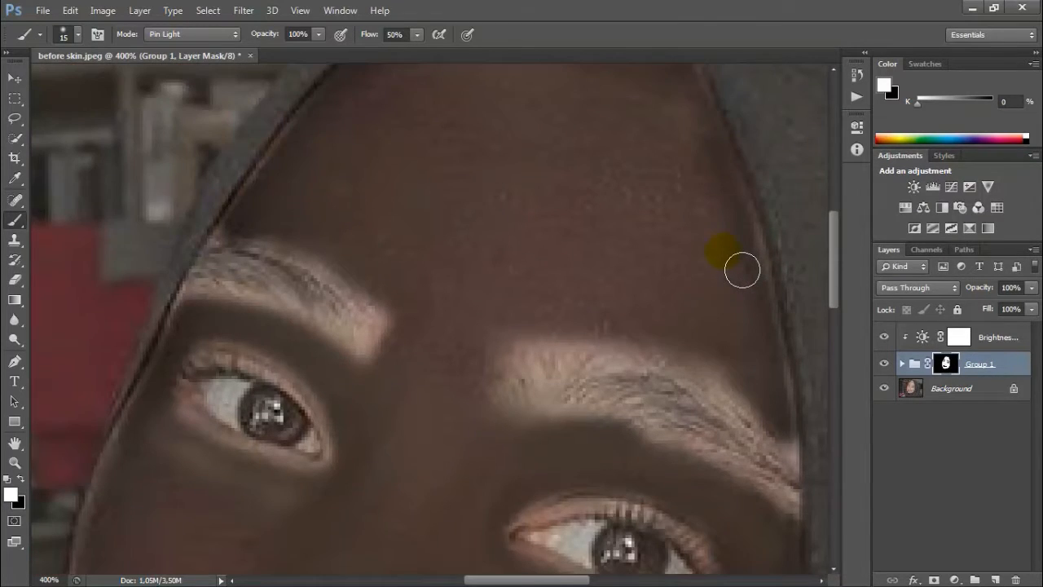
pyautogui.hotkey('ctrl', '-')
pyautogui.hotkey('ctrl', '-')
pyautogui.hotkey('ctrl', '-')
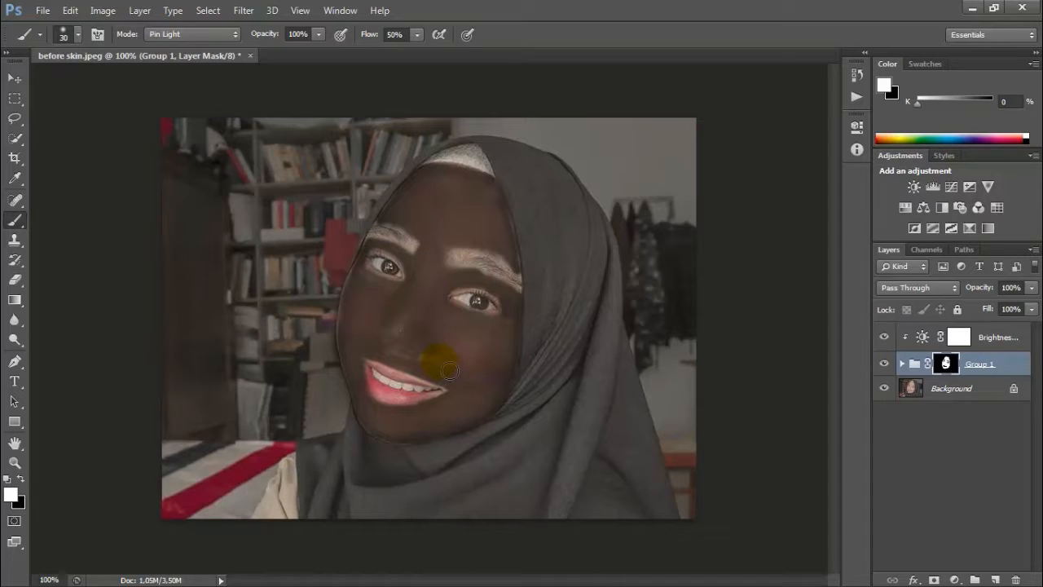
# Step: Set the Brightness/Contrast layer's Brightness to 25 and switch to the Move tool
pyautogui.click(932, 340)
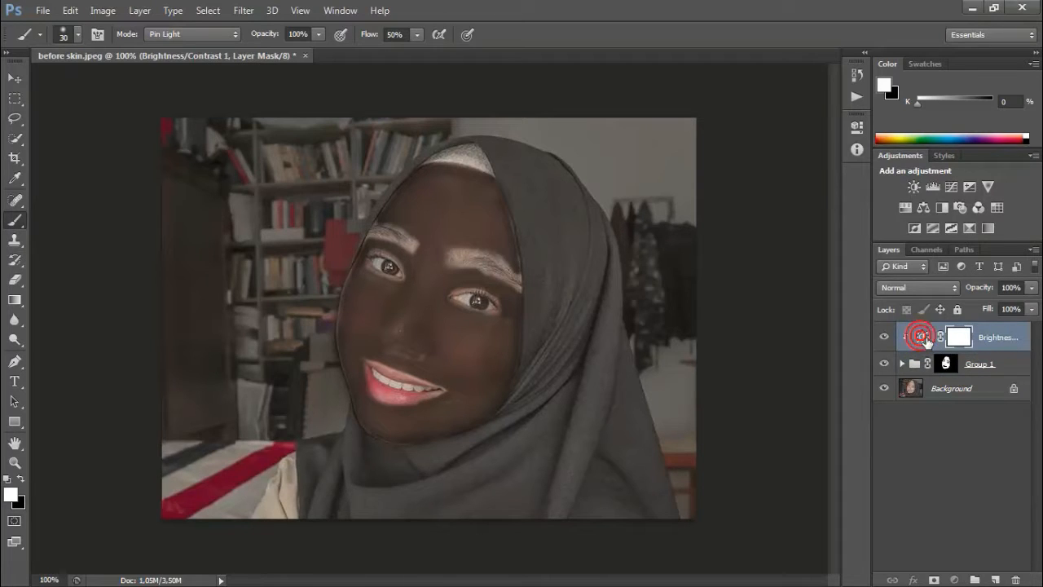
pyautogui.doubleClick(924, 339)
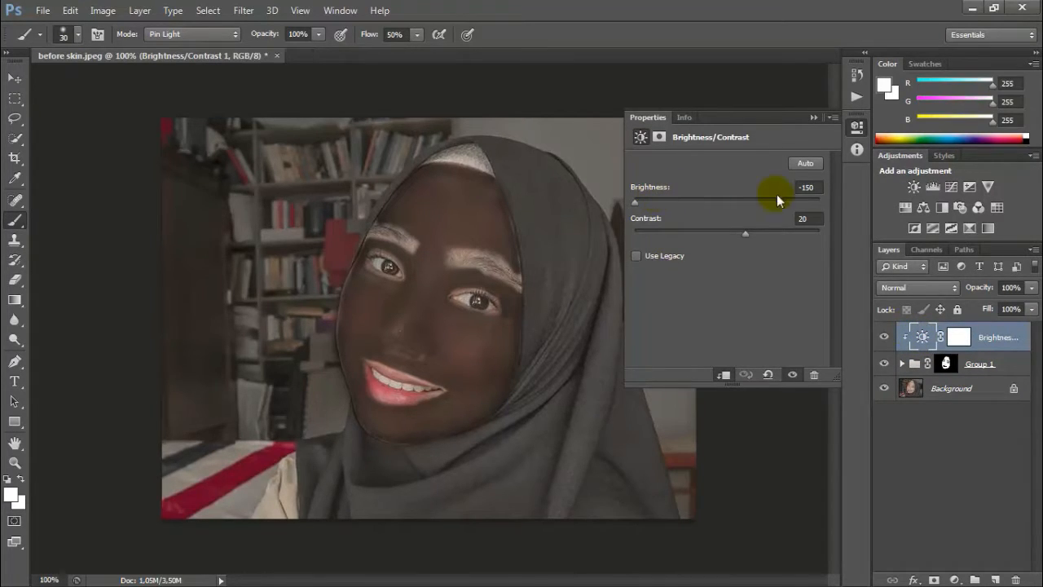
pyautogui.click(801, 190)
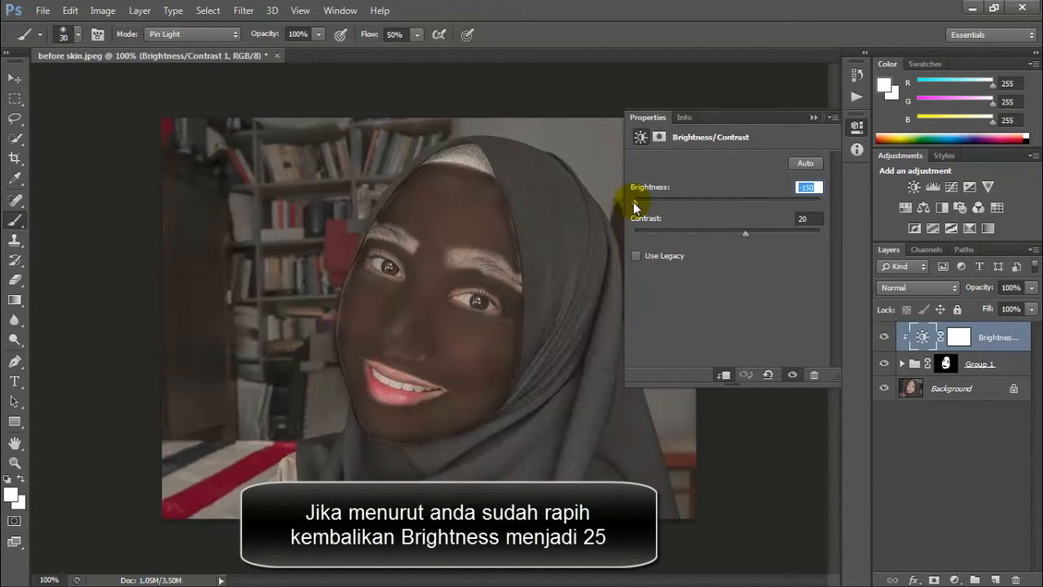
pyautogui.write('25')
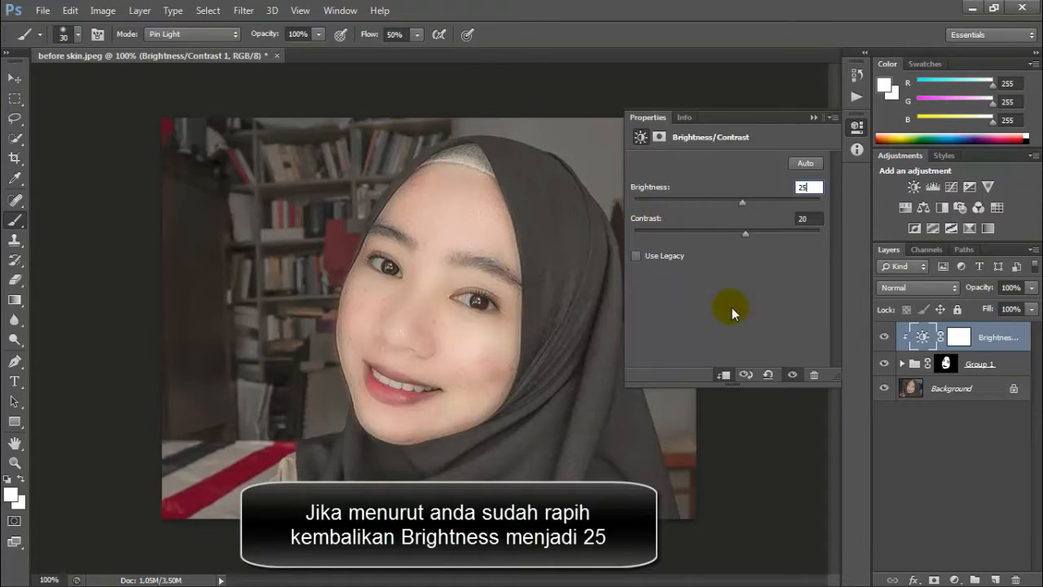
pyautogui.click(812, 114)
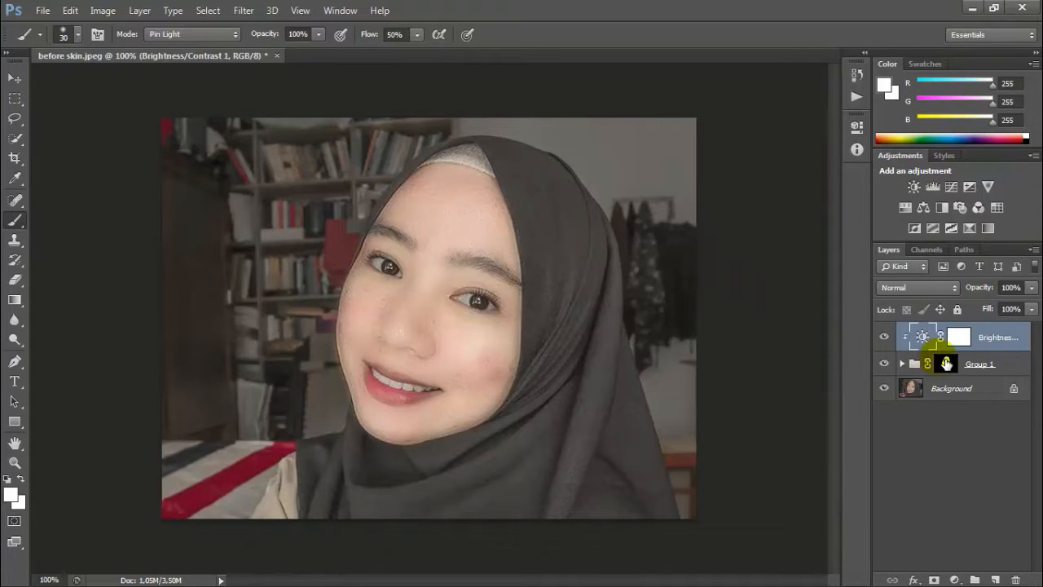
pyautogui.click(26, 80)
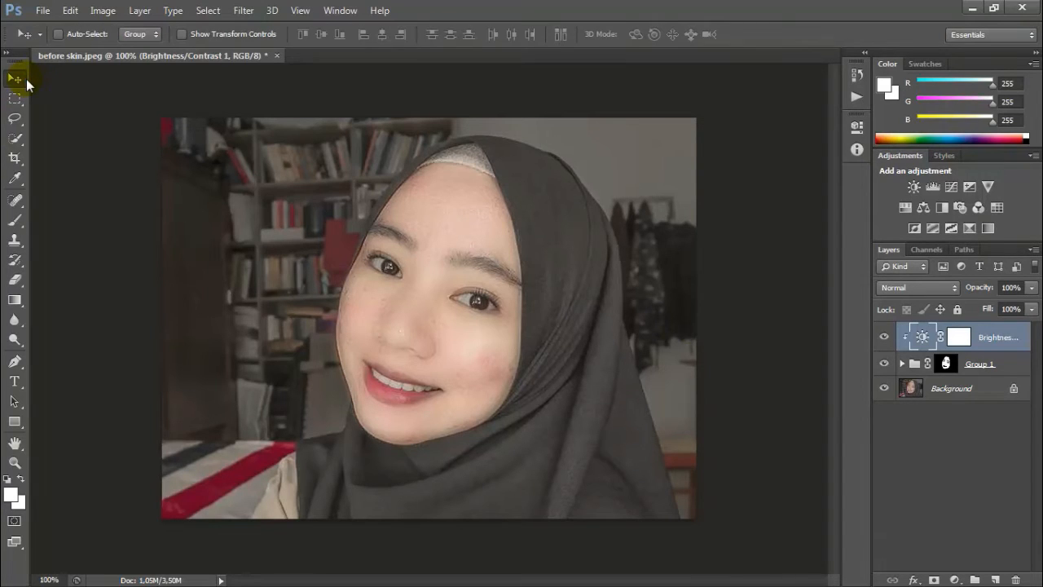